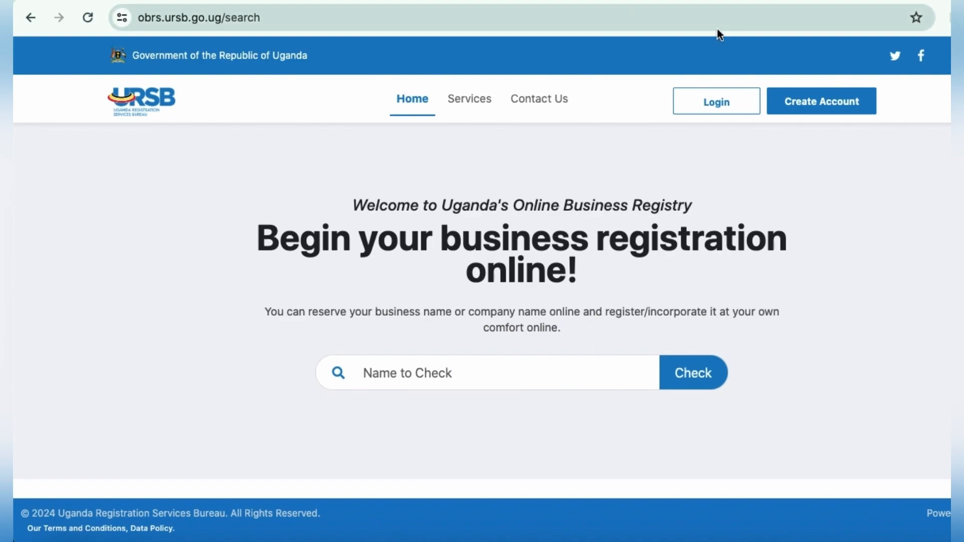
Look over the account registration form and the list of service costs, and return to the home page
click(805, 103)
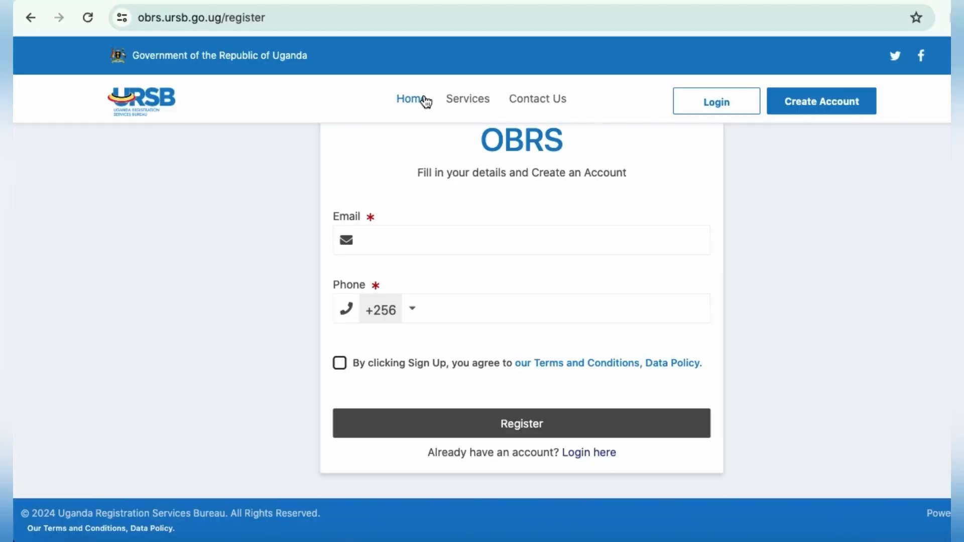
click(422, 99)
click(465, 98)
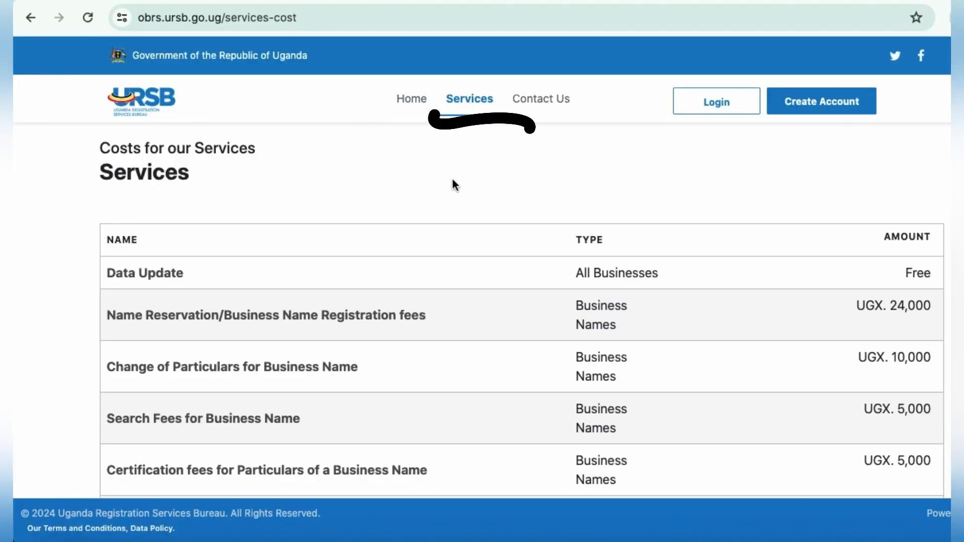
scroll(443, 210, down, 3)
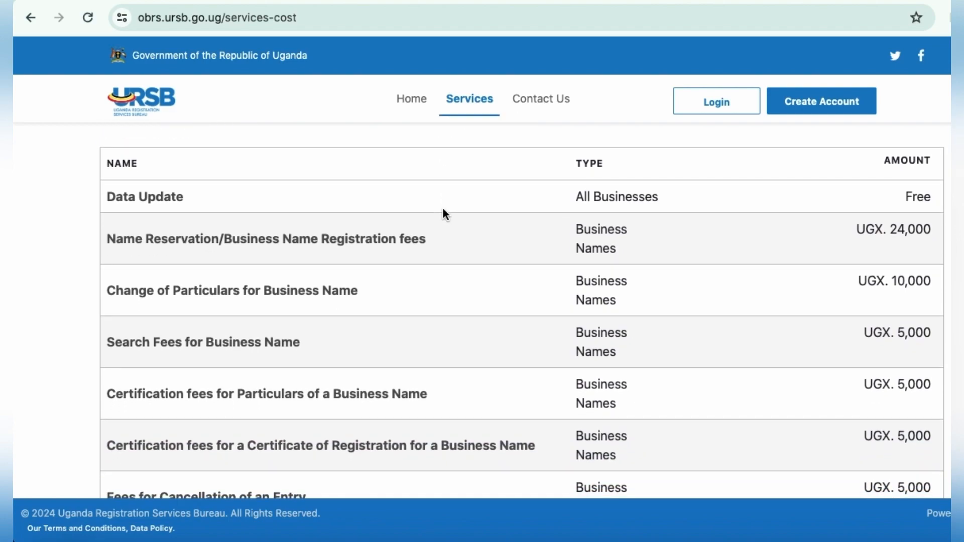
scroll(447, 289, down, 3)
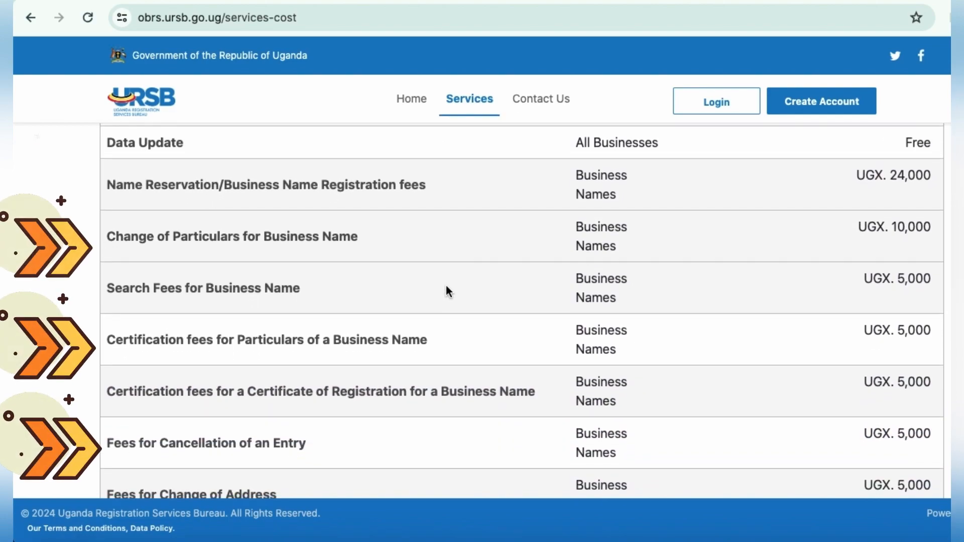
scroll(446, 286, down, 4)
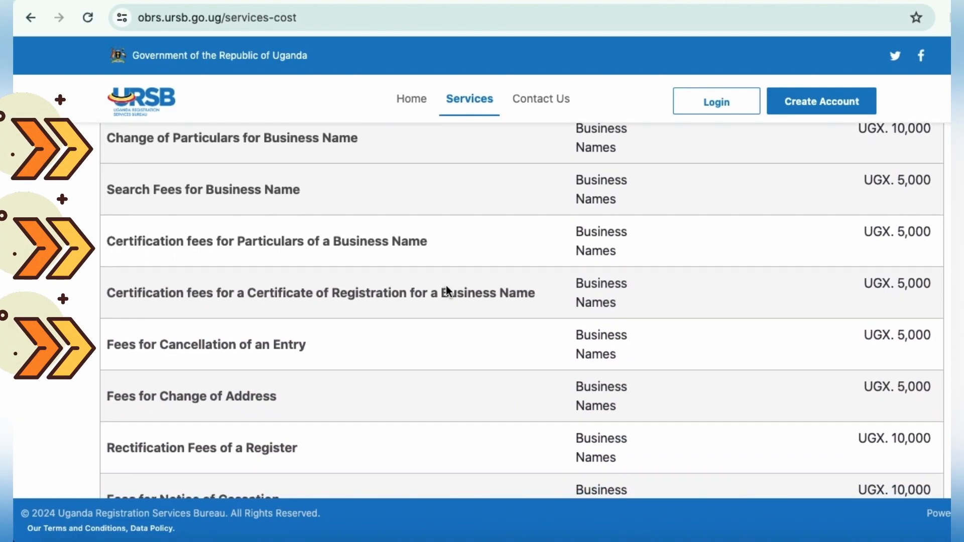
scroll(449, 291, up, 10)
click(409, 100)
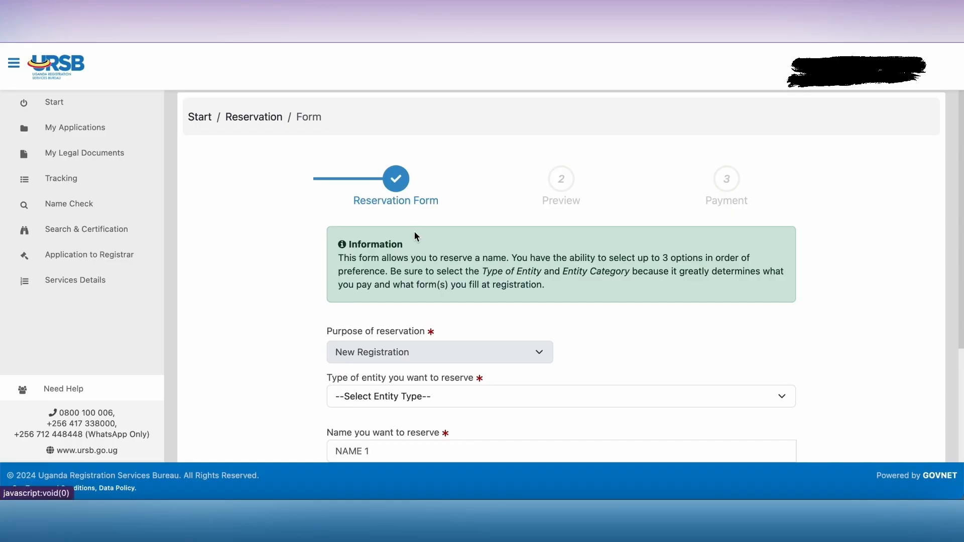
Set the entity type of the name reservation to Company and its category to Private/Limited by shares
scroll(463, 291, down, 1)
scroll(464, 294, down, 1)
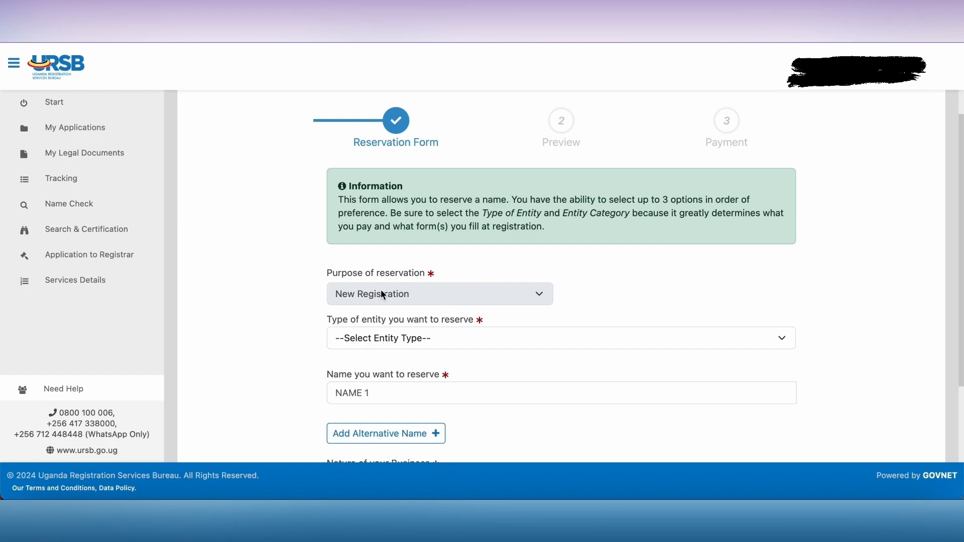
click(385, 342)
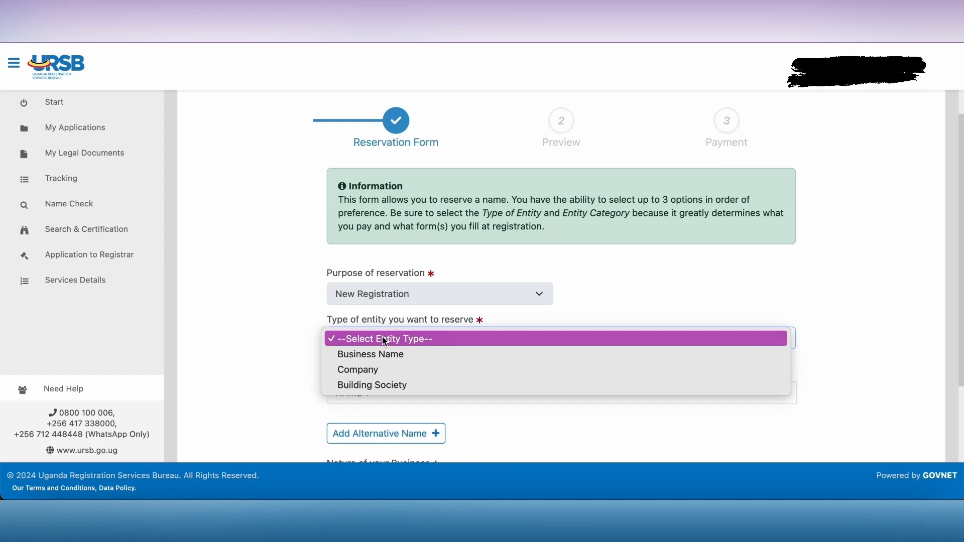
click(384, 367)
scroll(510, 342, down, 2)
click(631, 279)
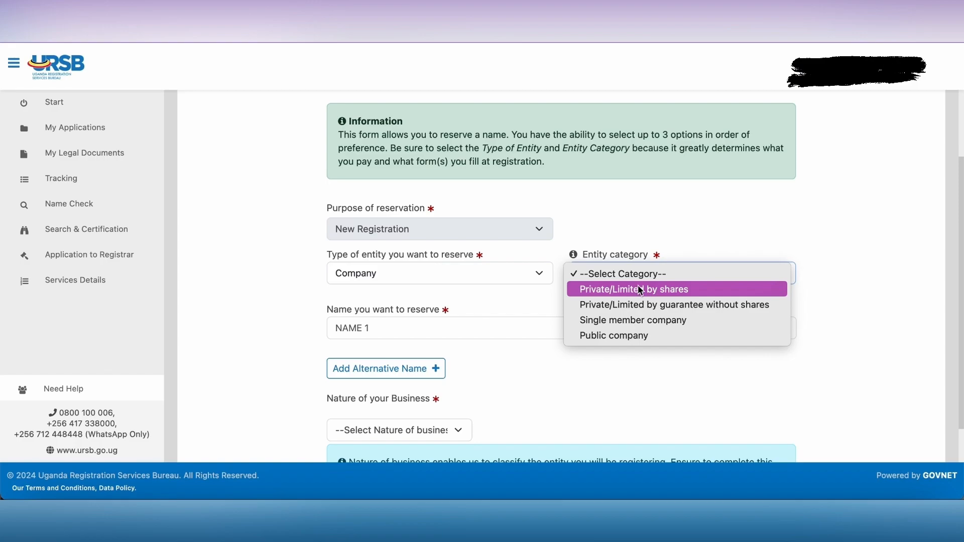
click(704, 290)
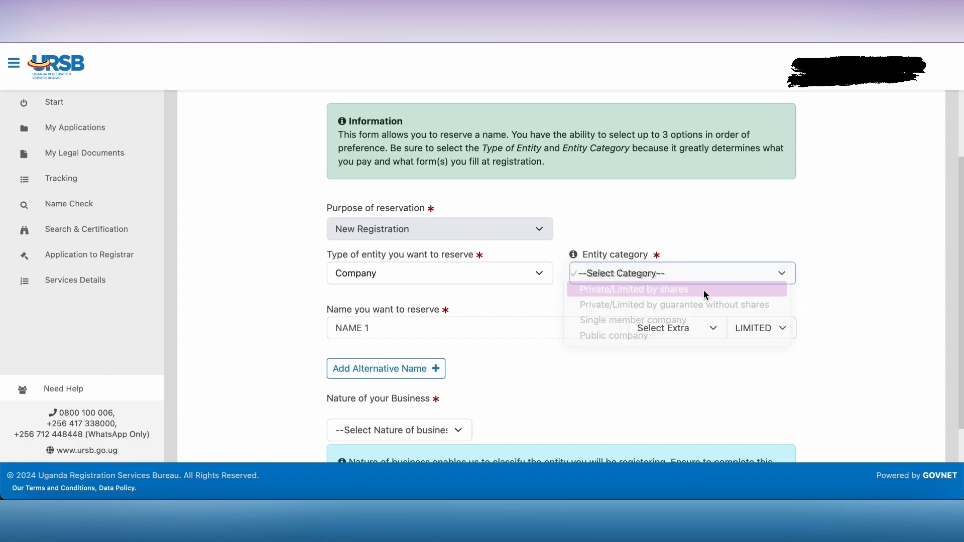
Enter JAH as the name to reserve, with the extra word COMPANY and the ending LTD
click(526, 324)
text(H)
key(BackSpace)
text(JAH)
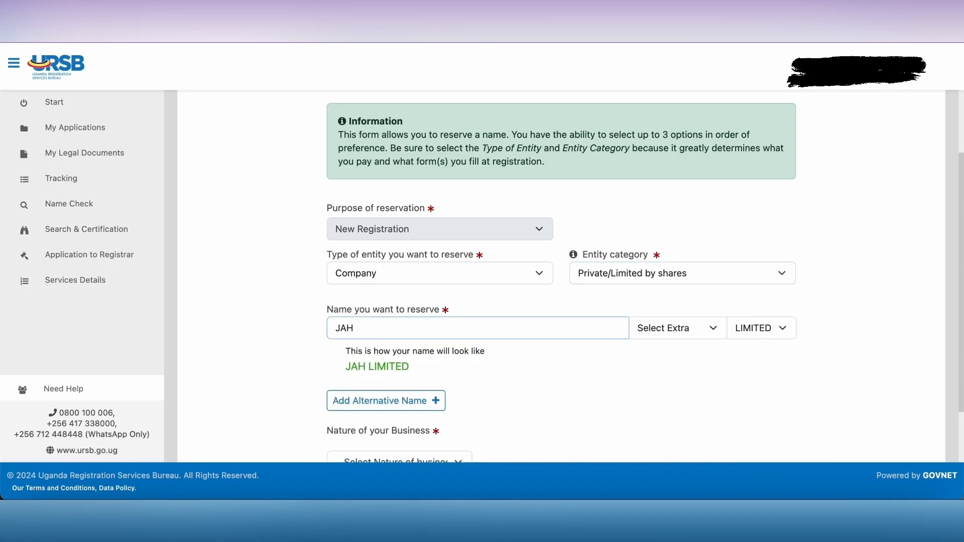
click(681, 333)
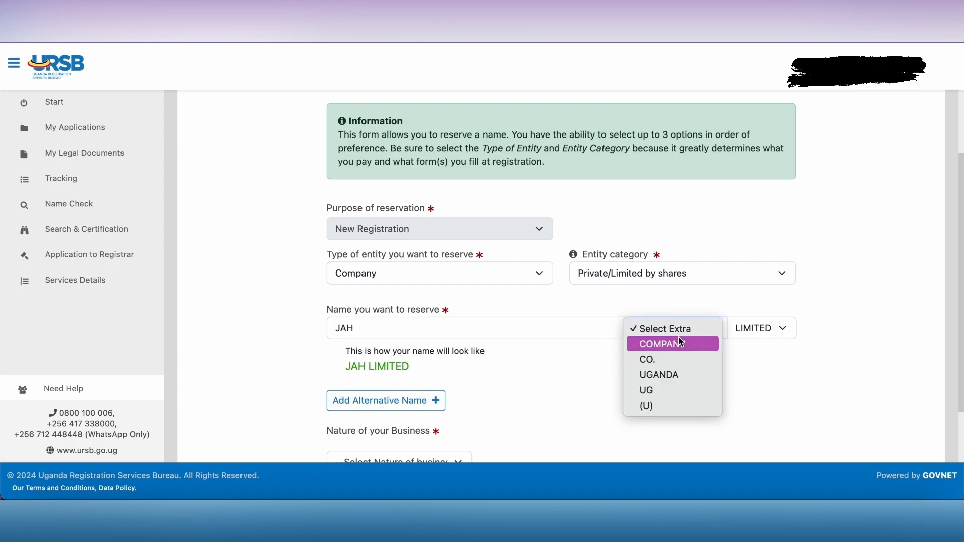
click(681, 344)
click(758, 333)
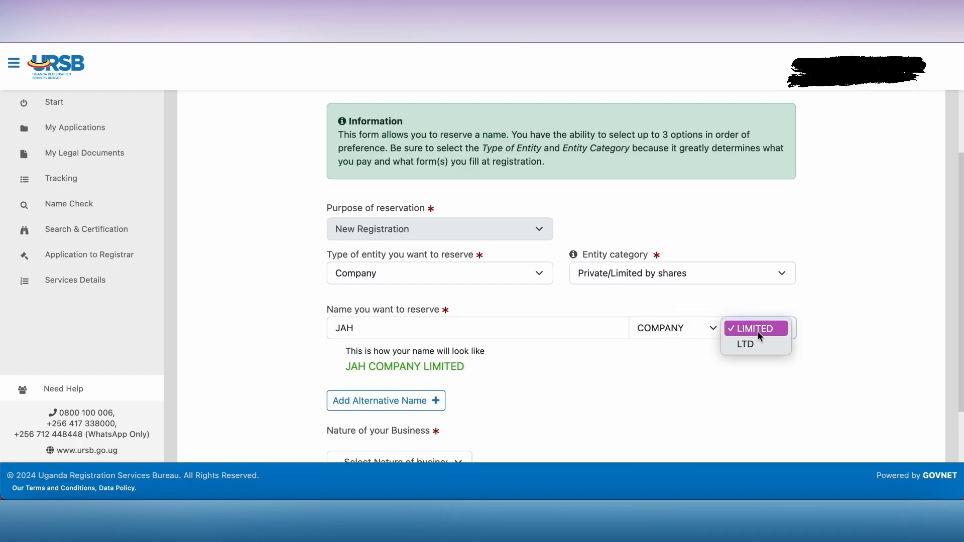
click(763, 343)
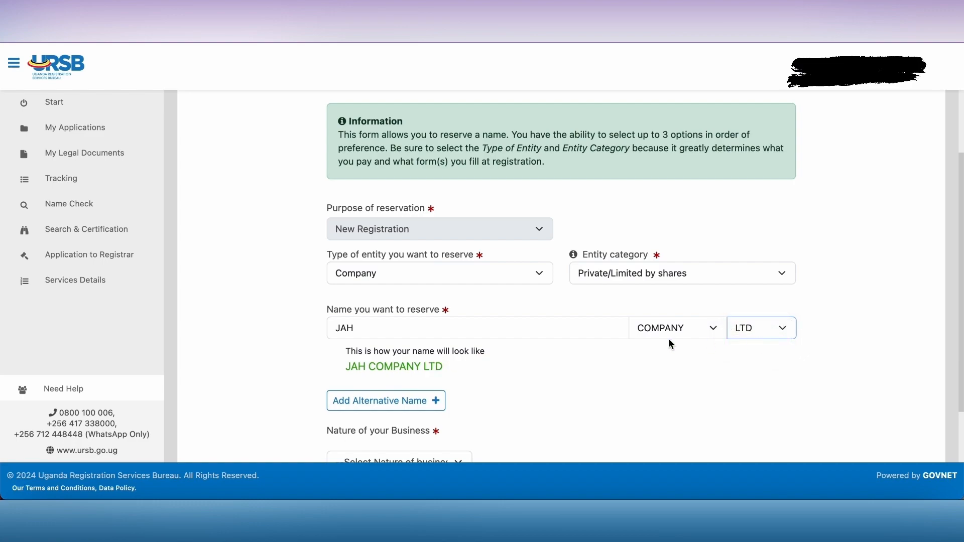
Add an alternative name to the reservation and enter JAH PHARMACY as the second choice
scroll(552, 340, down, 2)
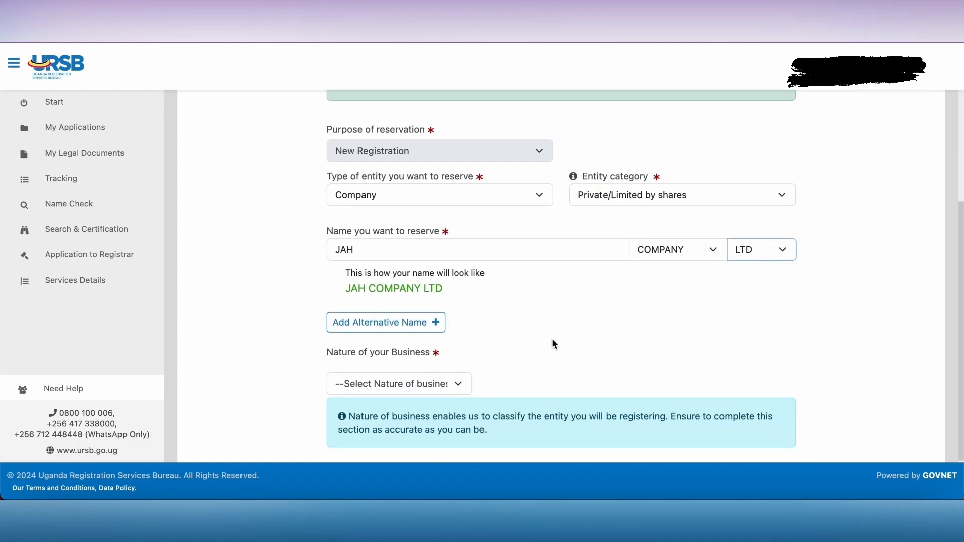
click(443, 323)
click(498, 312)
text(H)
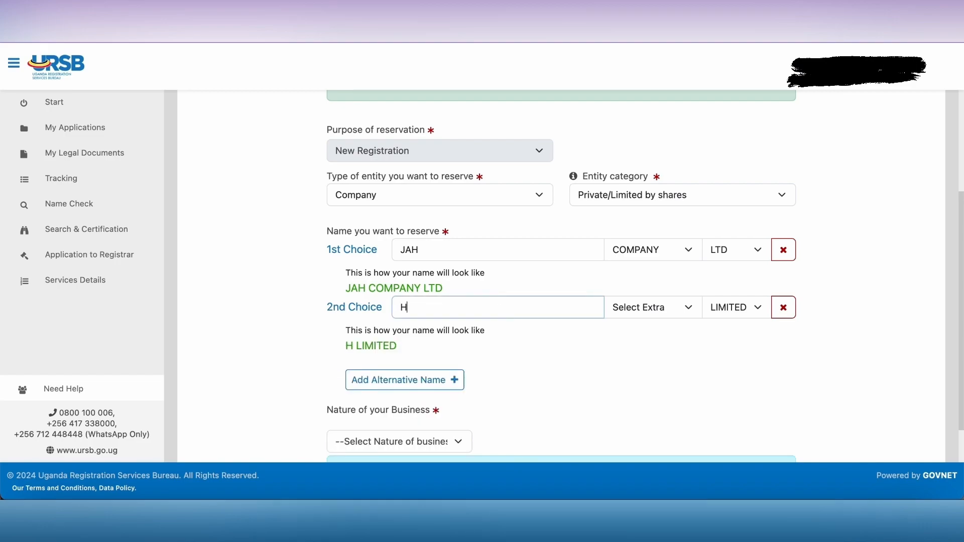
key(BackSpace)
text(HA)
key(BackSpace)
key(BackSpace)
text(HA)
key(BackSpace)
key(BackSpace)
text(JAH JA)
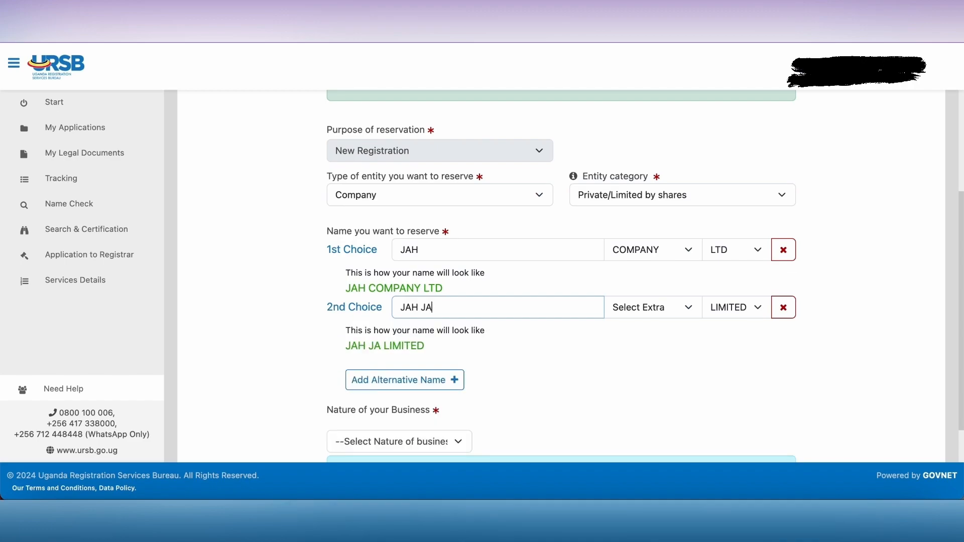
key(BackSpace)
key(BackSpace)
text(PHARMACY)
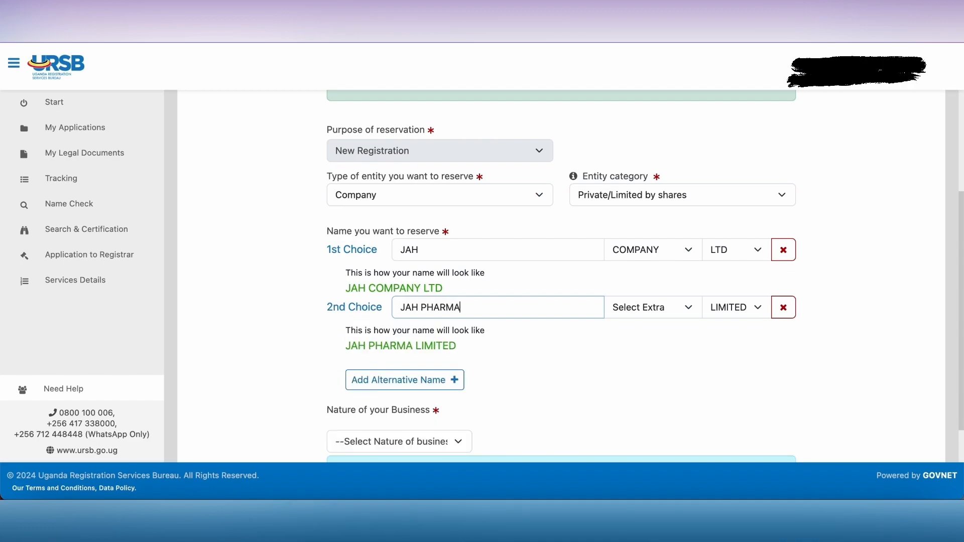
Give the second-choice name the extra word COMPANY and the ending LTD
click(688, 310)
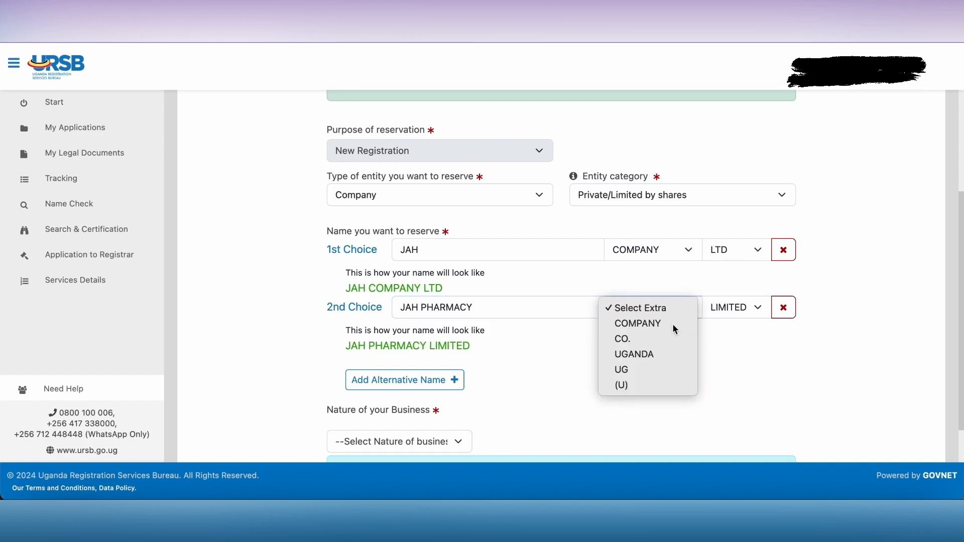
click(673, 324)
click(730, 312)
click(726, 324)
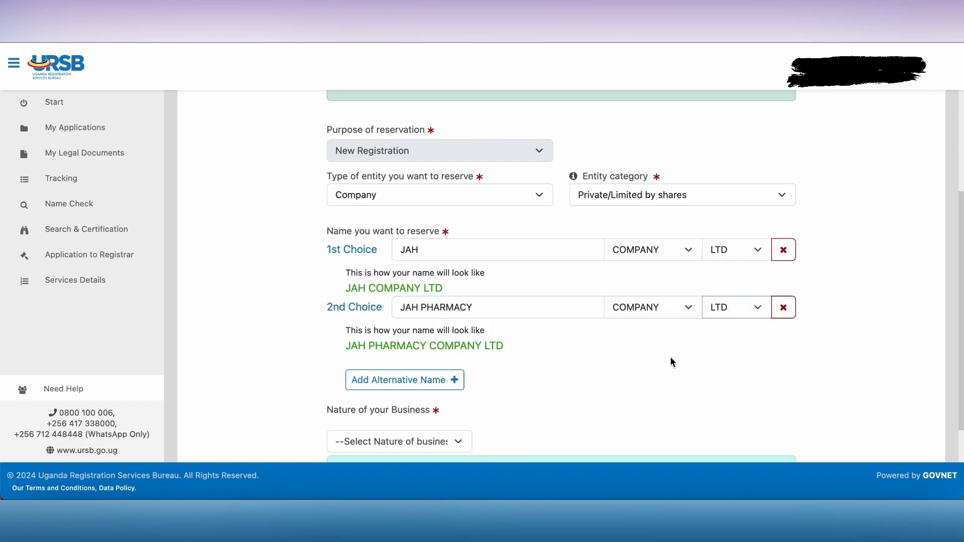
Set the nature of business to Human health and social work activities, Human health activities, Other human health activities
scroll(670, 356, down, 1)
scroll(670, 357, down, 1)
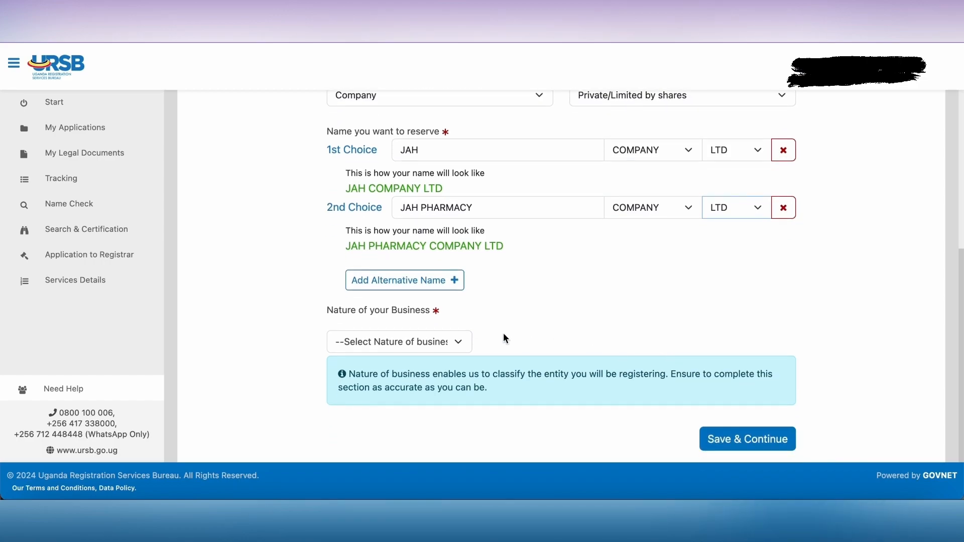
click(460, 342)
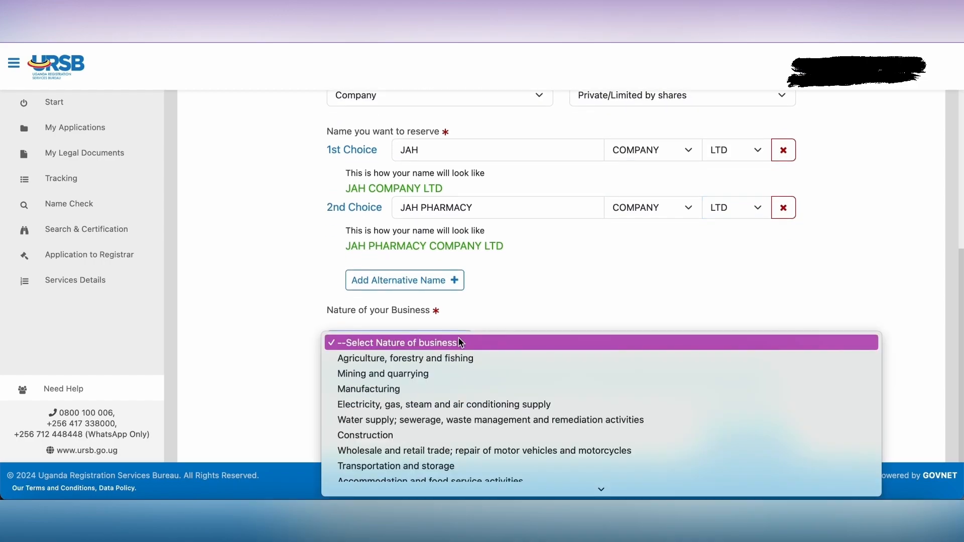
scroll(459, 387, down, 2)
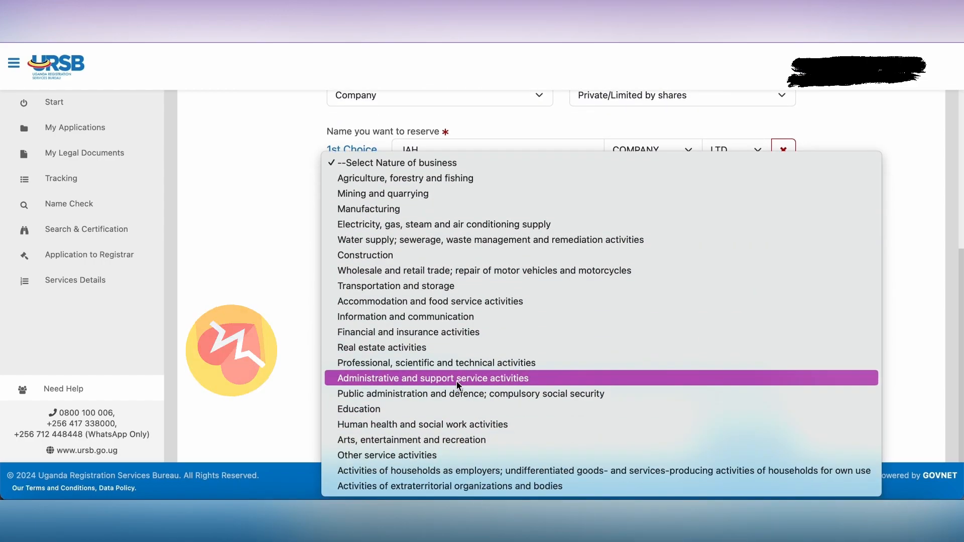
click(443, 424)
click(578, 335)
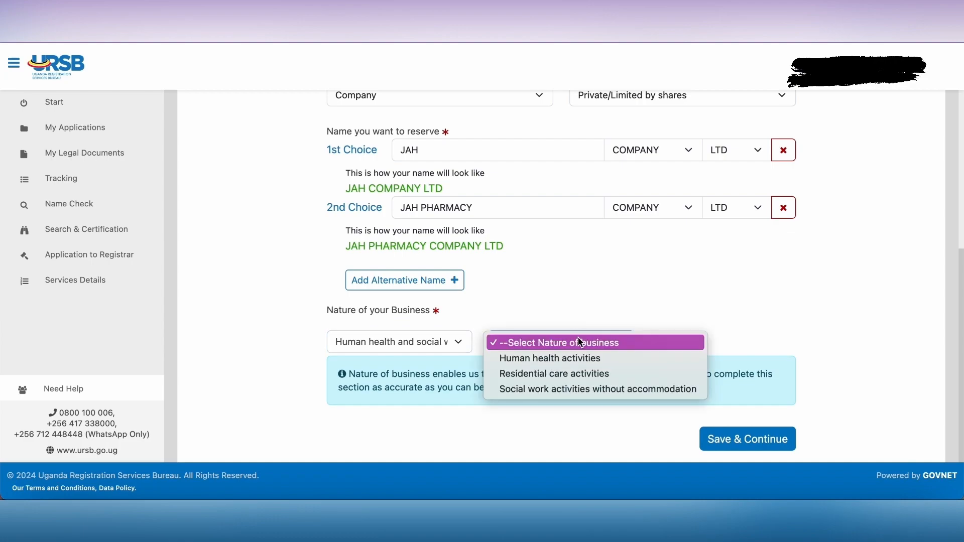
click(583, 356)
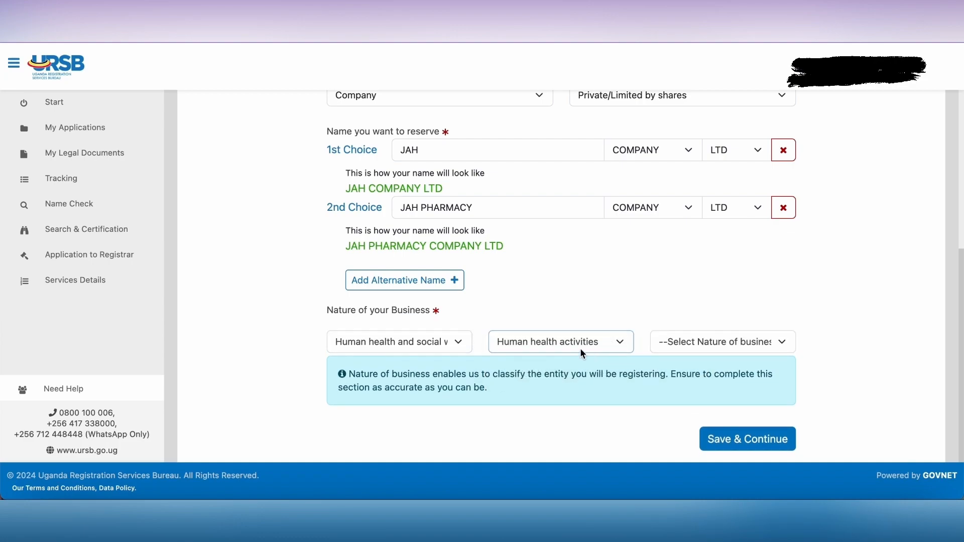
click(676, 350)
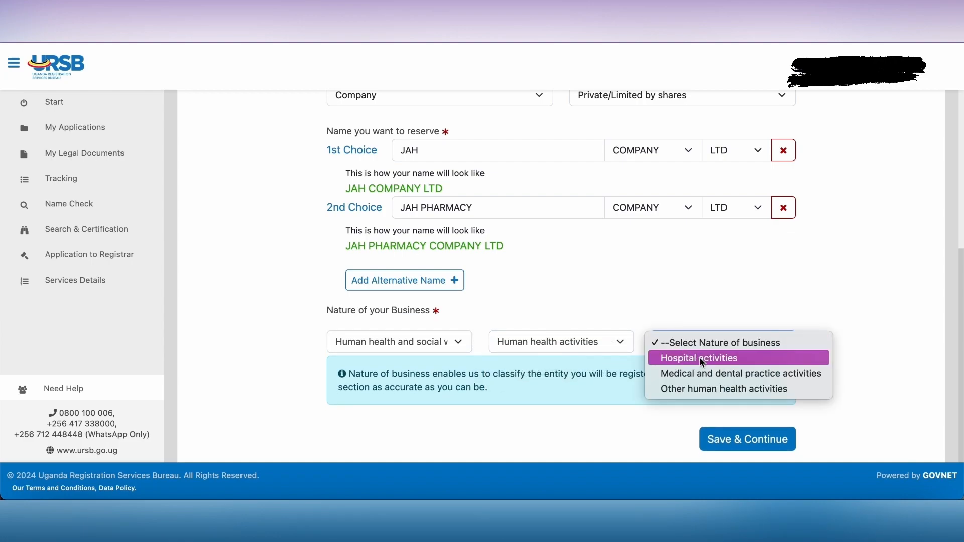
click(699, 357)
click(707, 340)
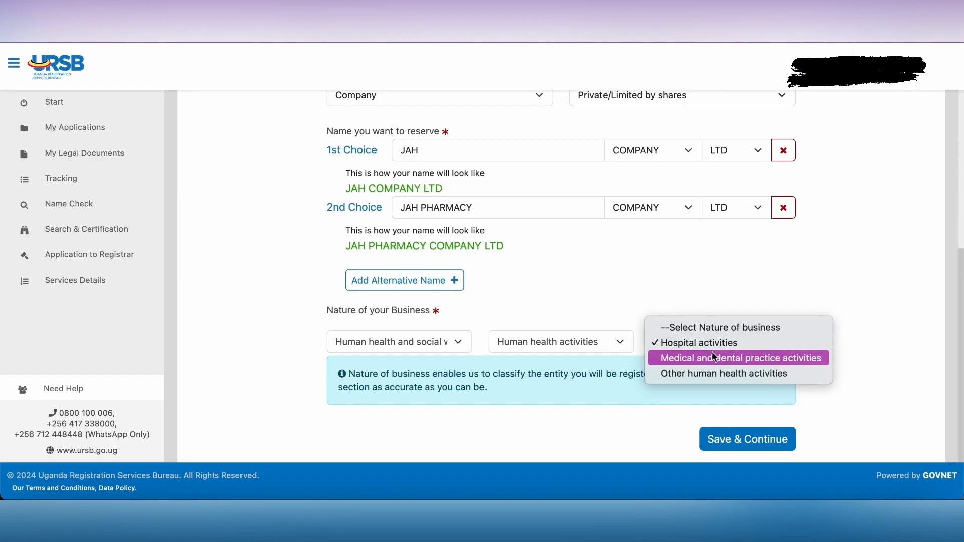
click(718, 372)
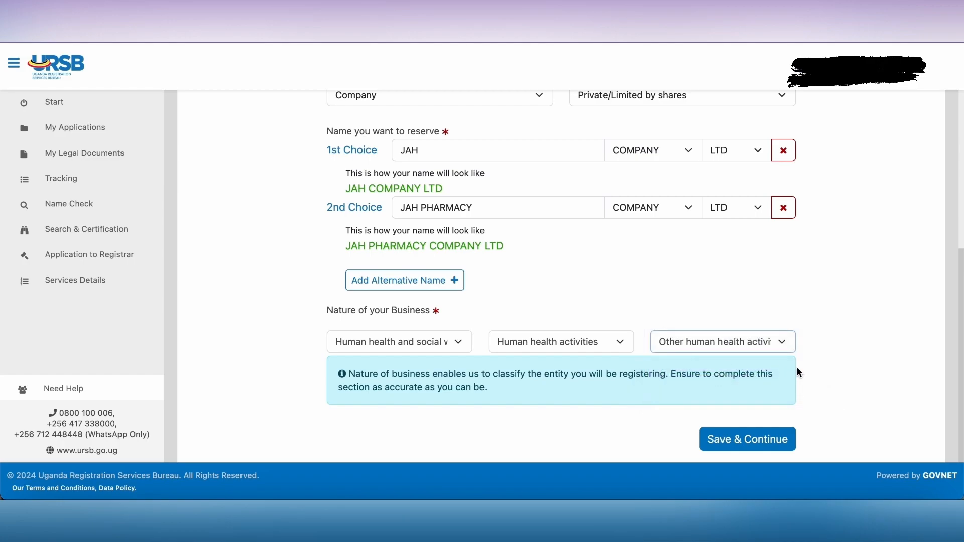
Save the reservation form and proceed through the preview to the payment stage without adding an attachment
scroll(796, 372, down, 1)
click(760, 428)
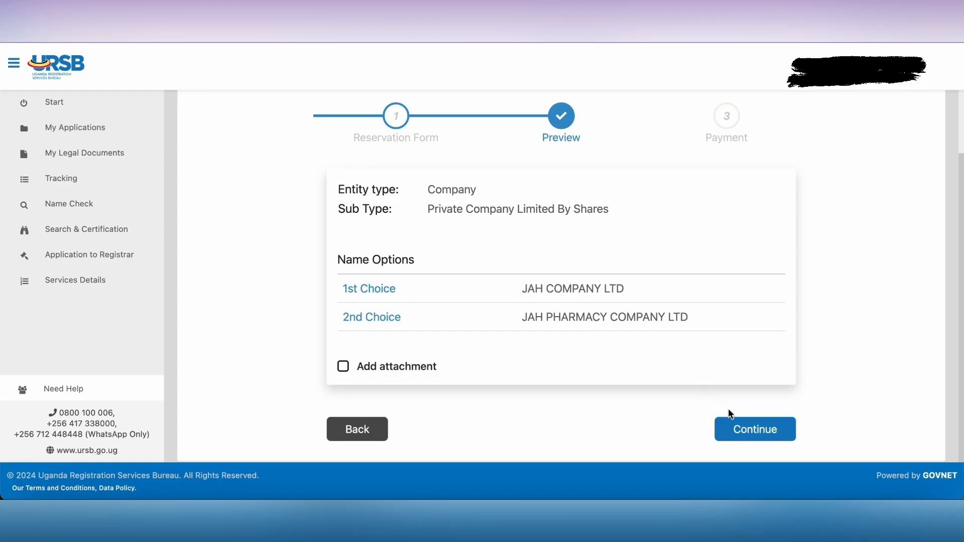
click(742, 435)
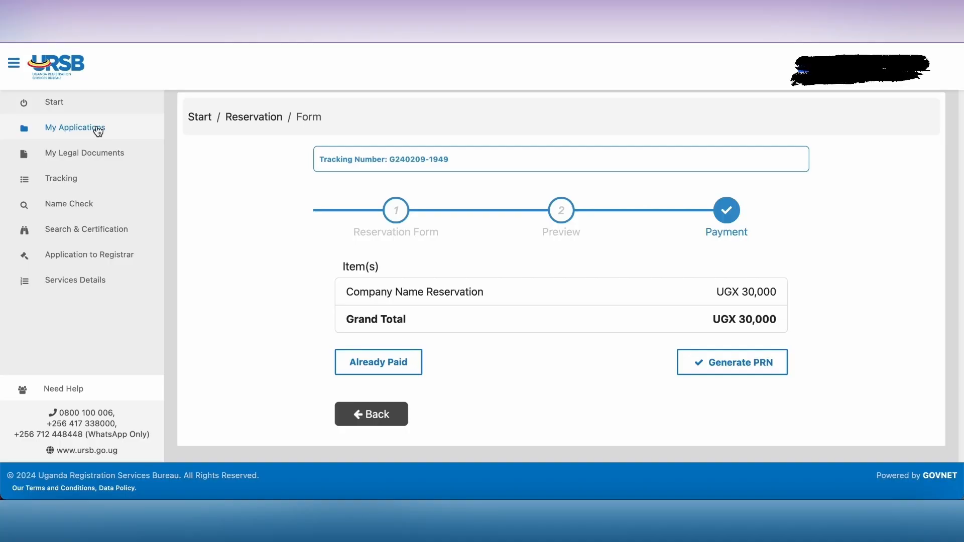
Find the draft JAH COMPANY LTD reservation among the submitted applications, view its details and close them
click(98, 129)
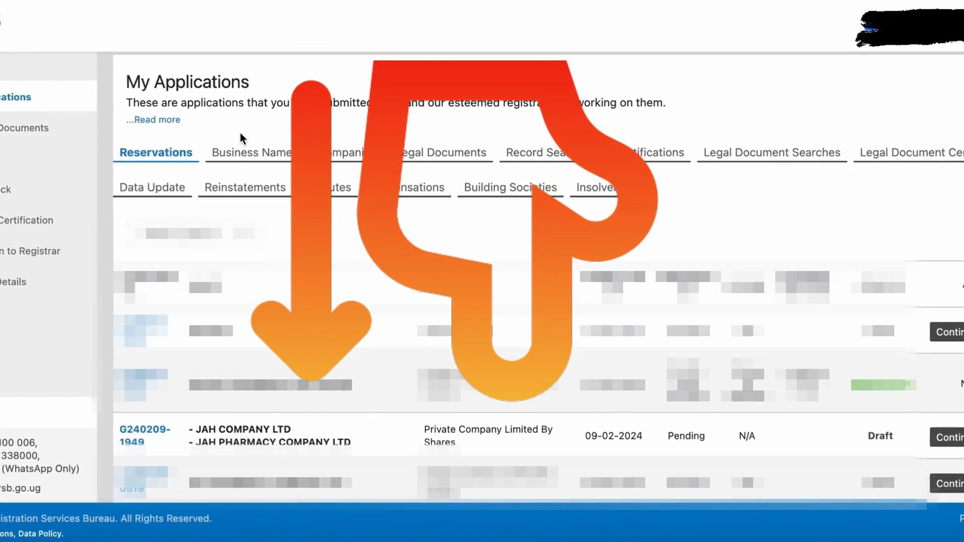
scroll(239, 132, down, 3)
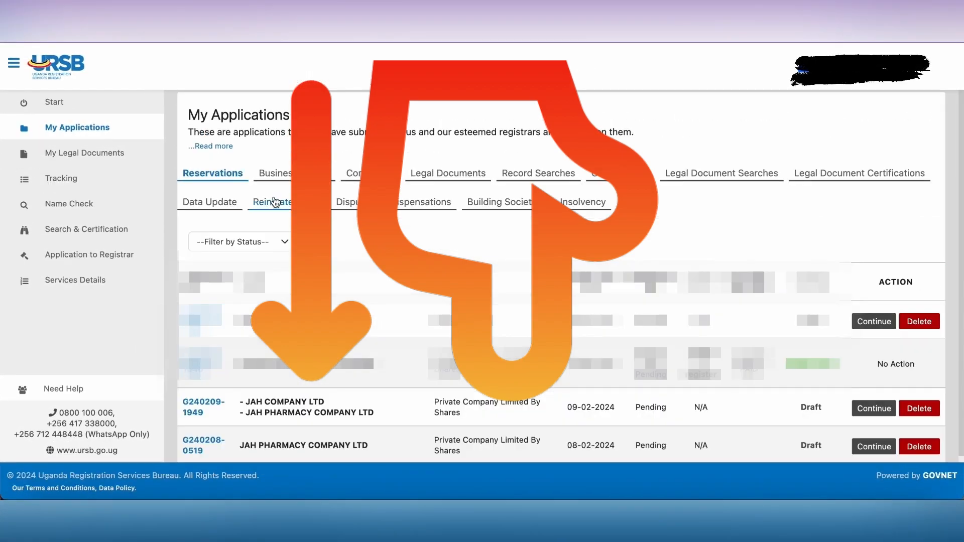
scroll(275, 201, down, 2)
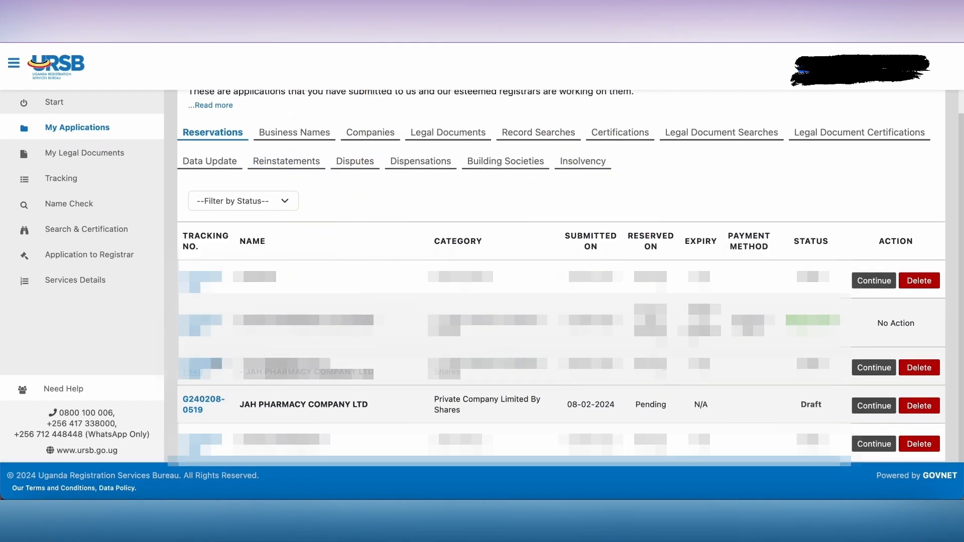
click(211, 366)
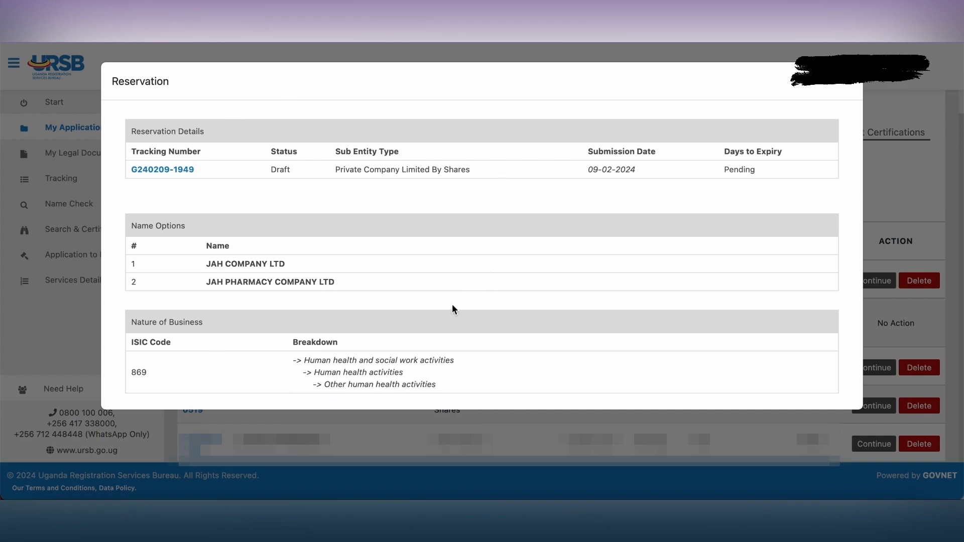
click(857, 84)
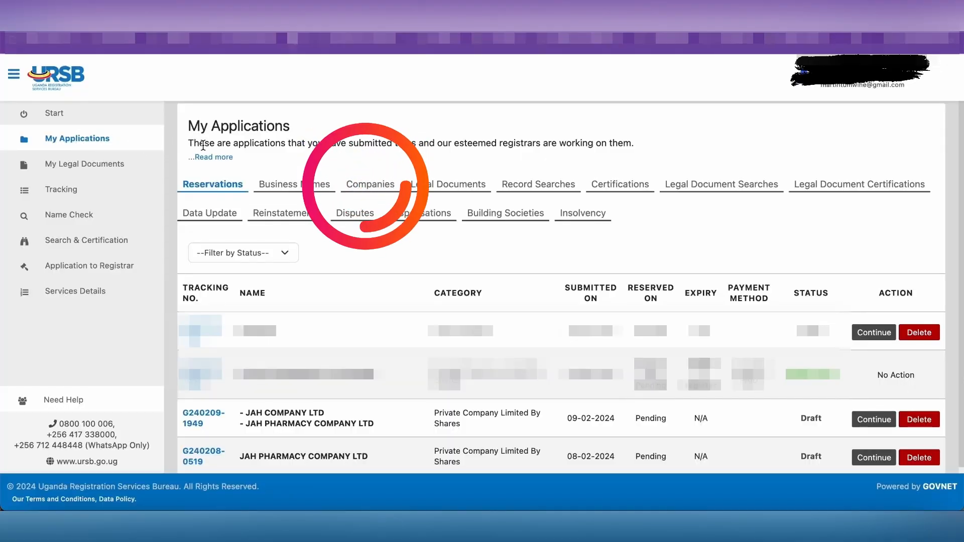
Open the company applications and continue the private company limited by shares incorporation with optional Form 18 kept selected
click(379, 191)
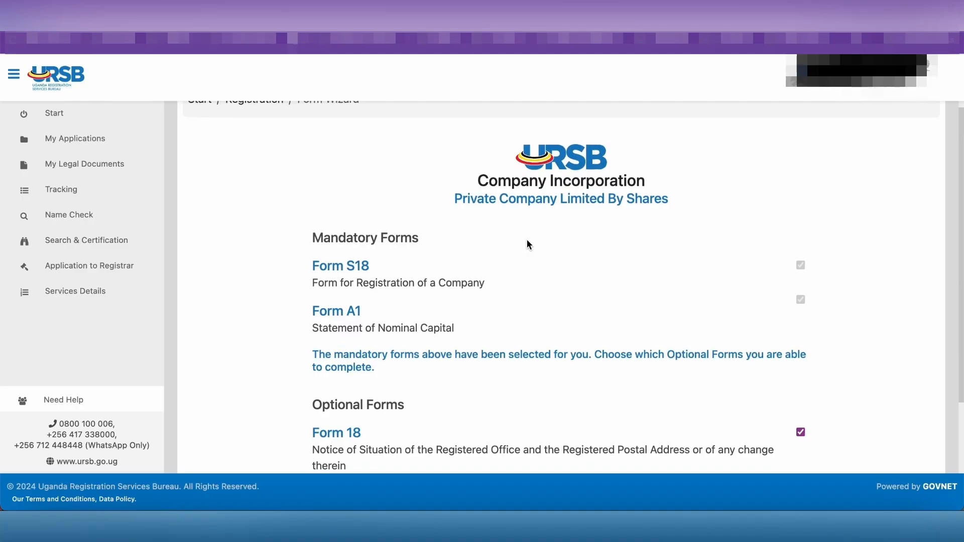
scroll(529, 245, down, 2)
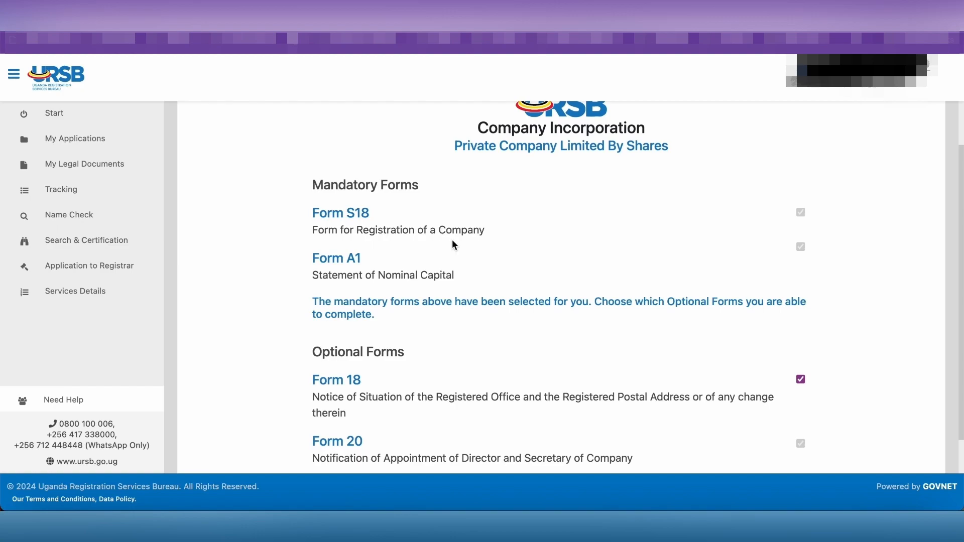
scroll(454, 245, down, 3)
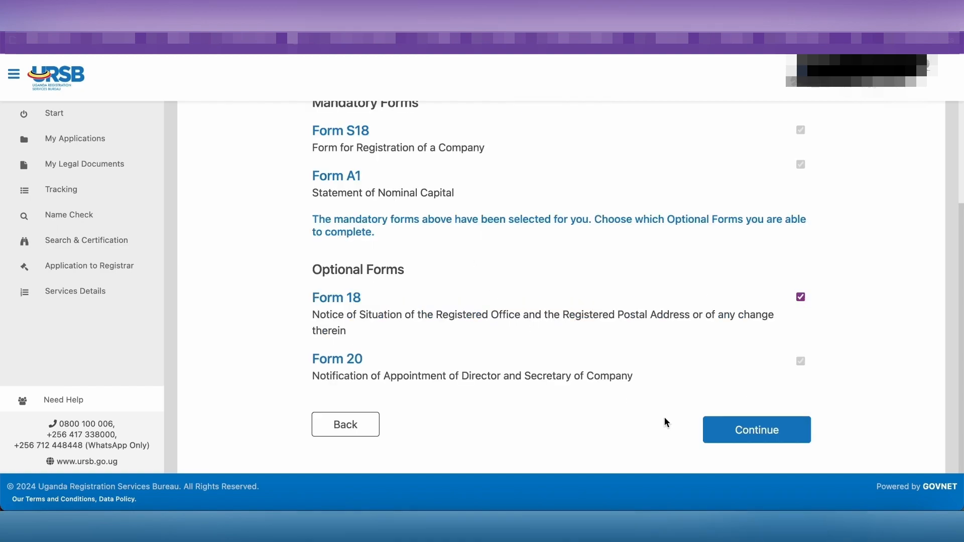
click(710, 434)
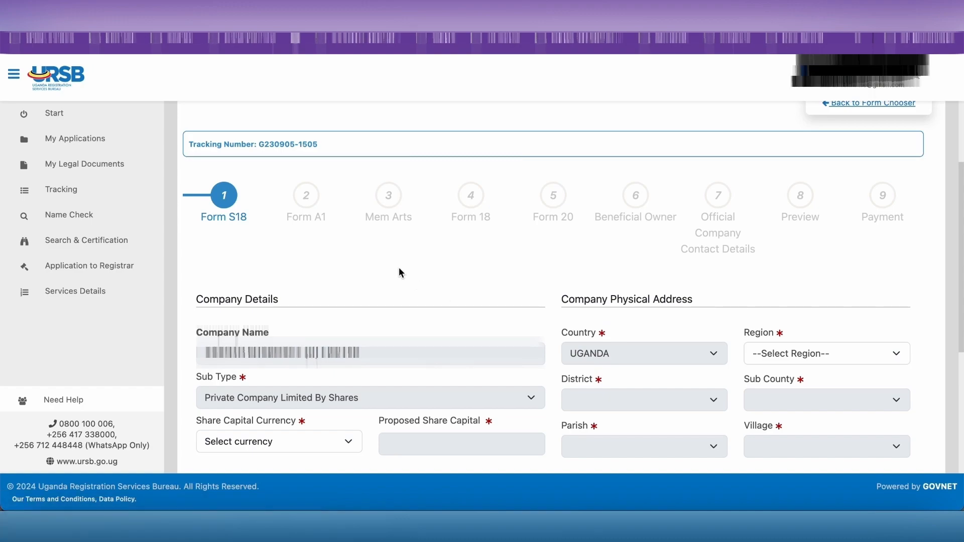
On Form S18, set the share capital currency to Uganda Shillings and enter a proposed share capital beginning with 5
scroll(401, 273, down, 2)
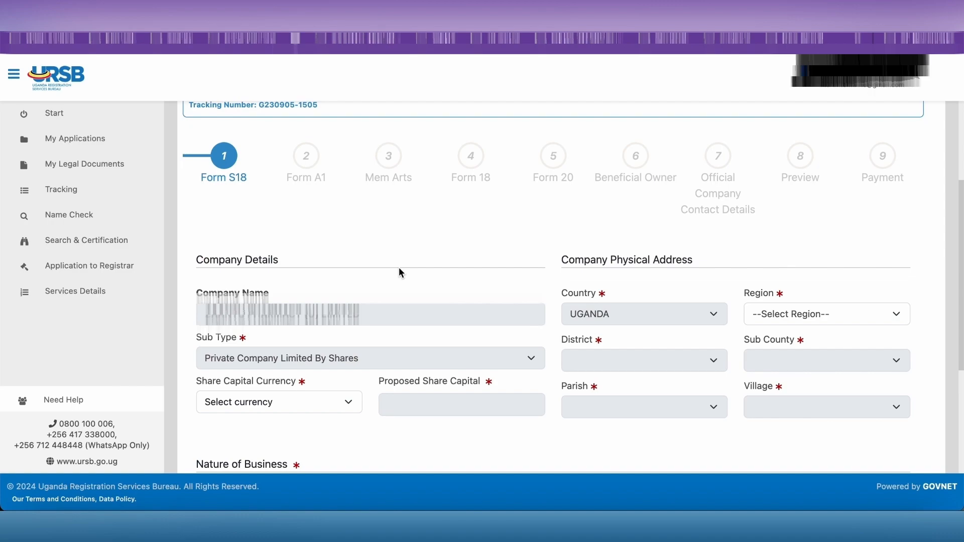
scroll(529, 315, down, 2)
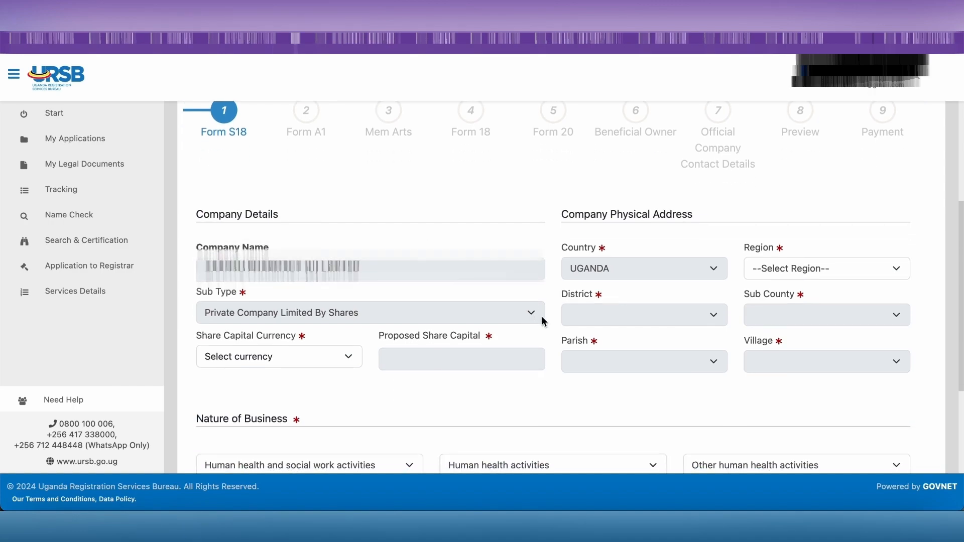
scroll(542, 322, down, 1)
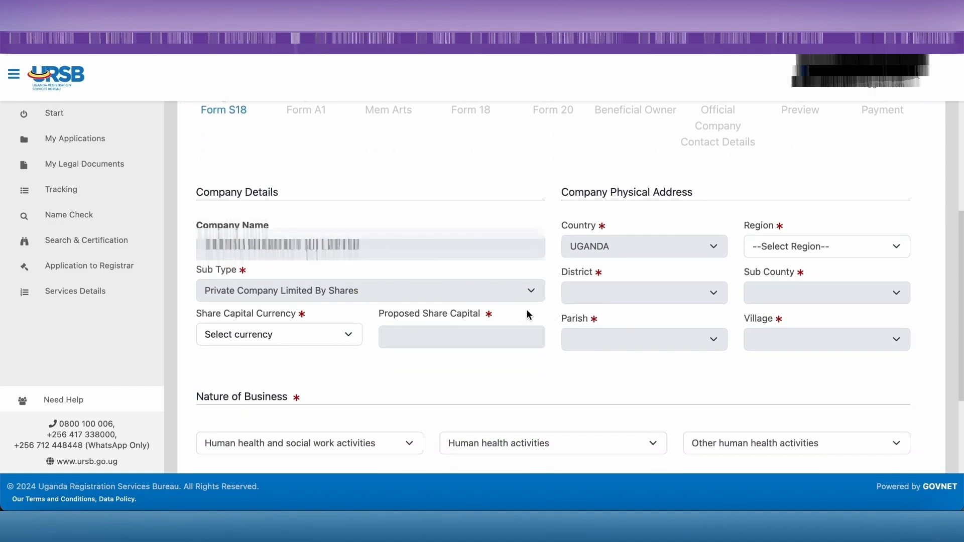
click(346, 333)
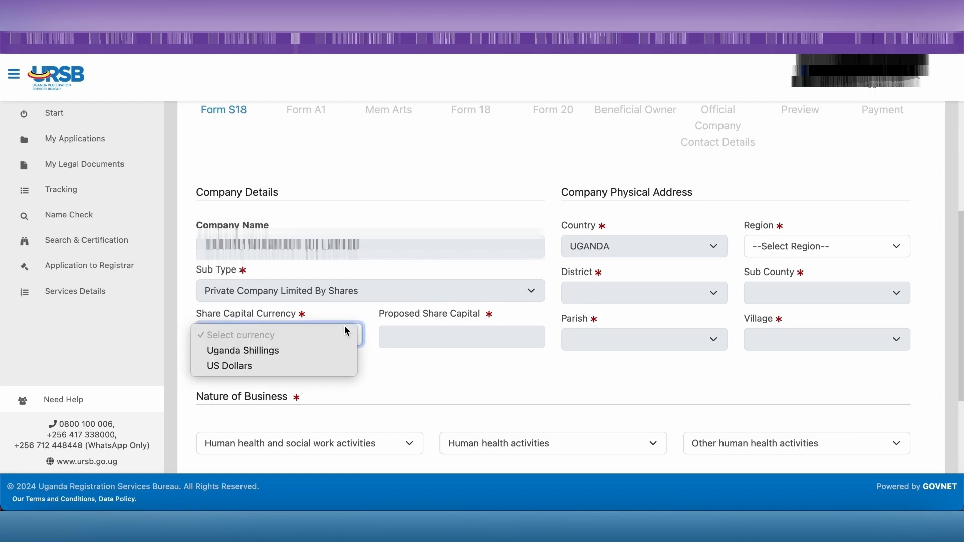
click(318, 349)
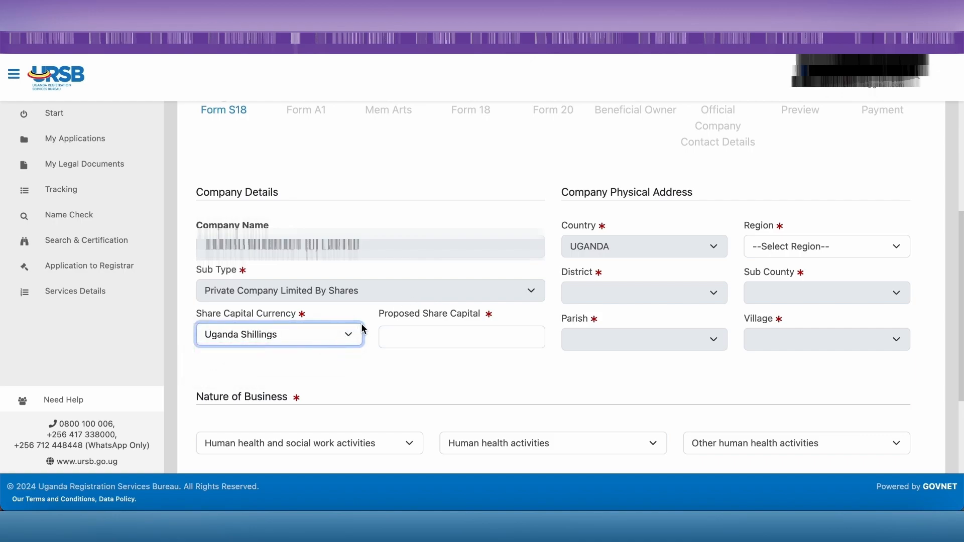
click(412, 338)
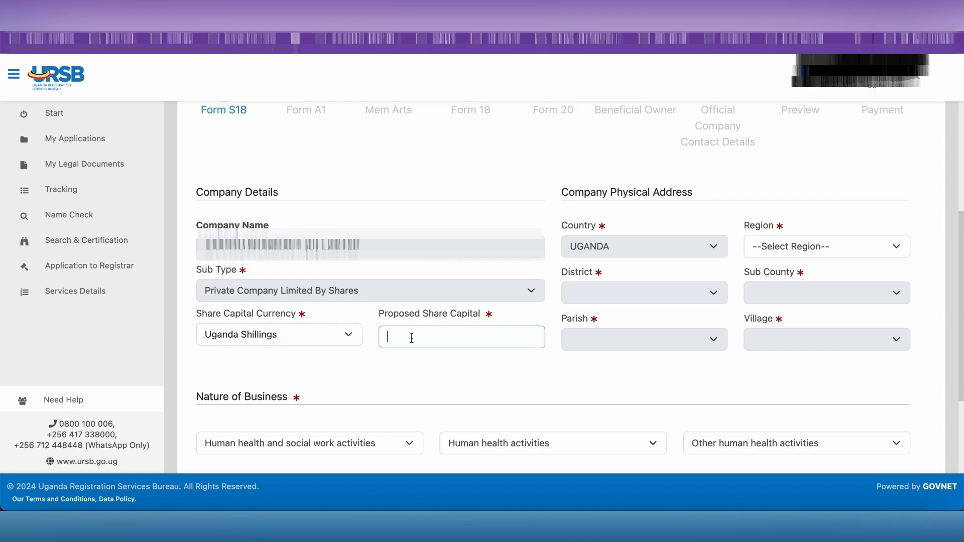
text(5)
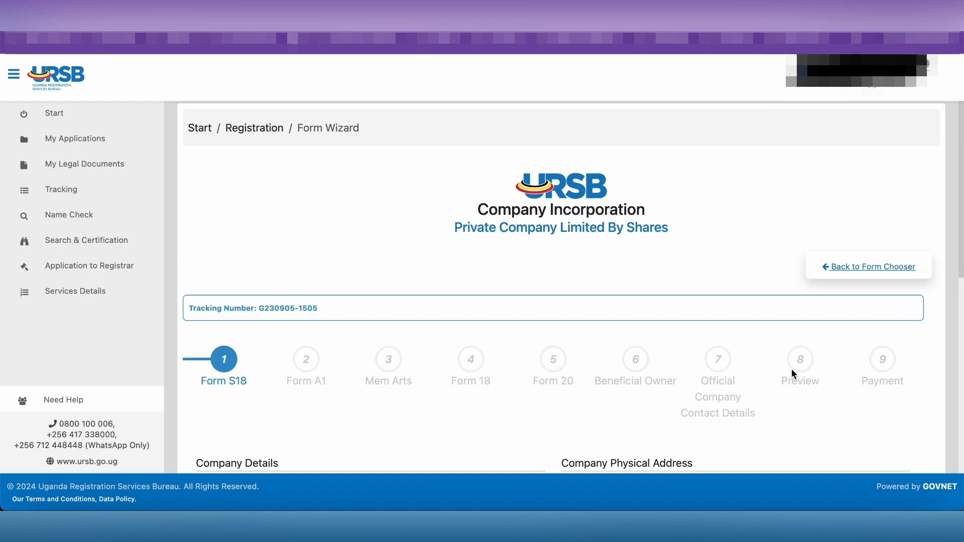
scroll(823, 384, down, 2)
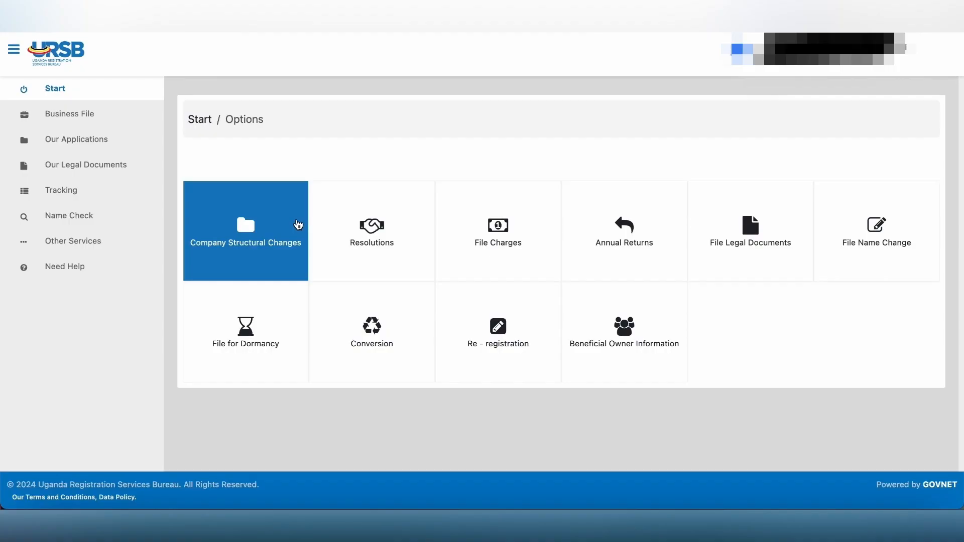
Open the Change of Directors filing under Company Structural Changes and return to its Resolution Information stage
click(296, 218)
scroll(284, 230, down, 1)
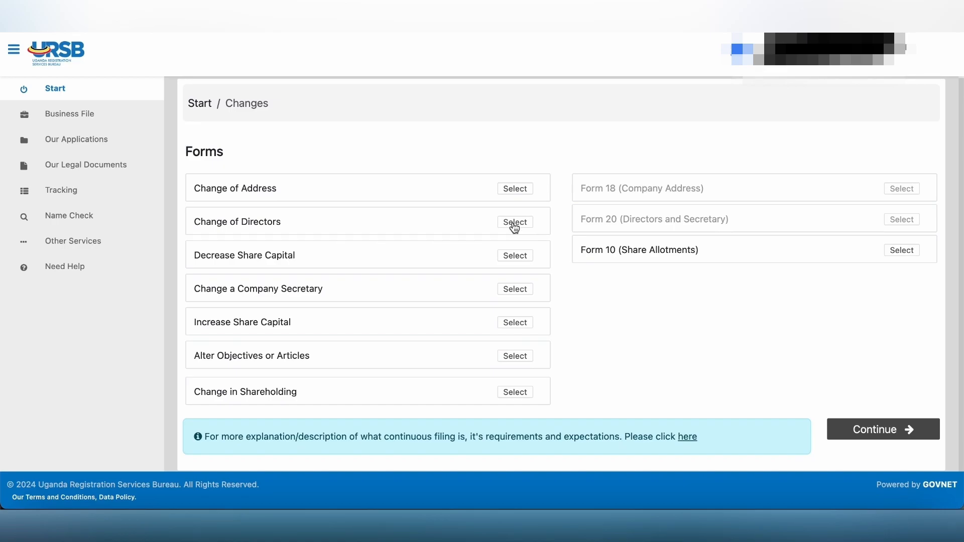
scroll(372, 219, up, 1)
click(93, 108)
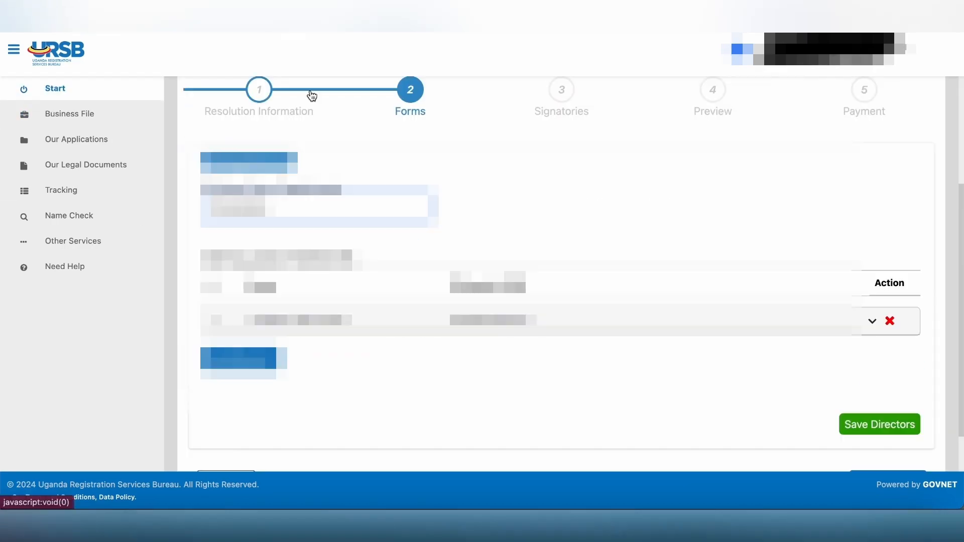
click(258, 89)
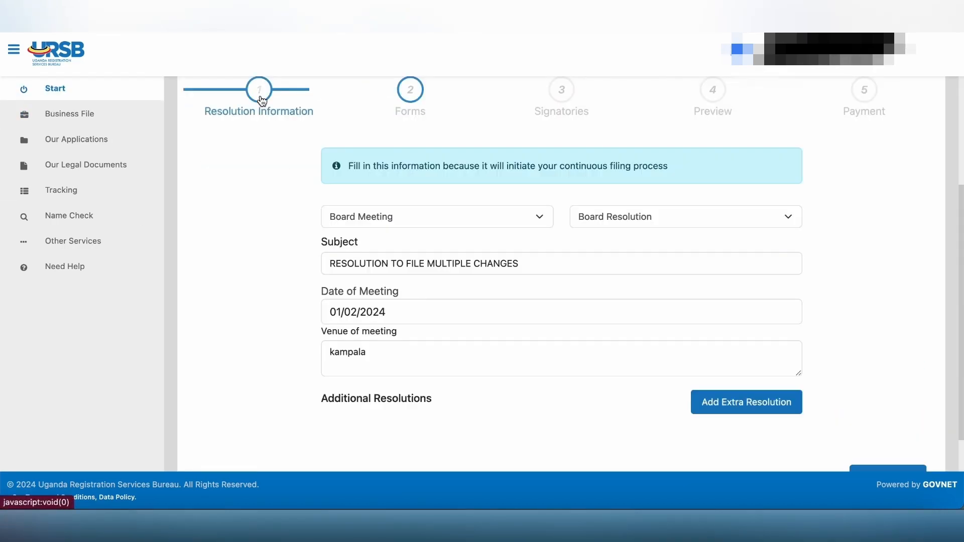
Review the resolution details, keep Board Resolution as the resolution type and continue to the director-change form
scroll(332, 211, down, 3)
scroll(332, 208, up, 5)
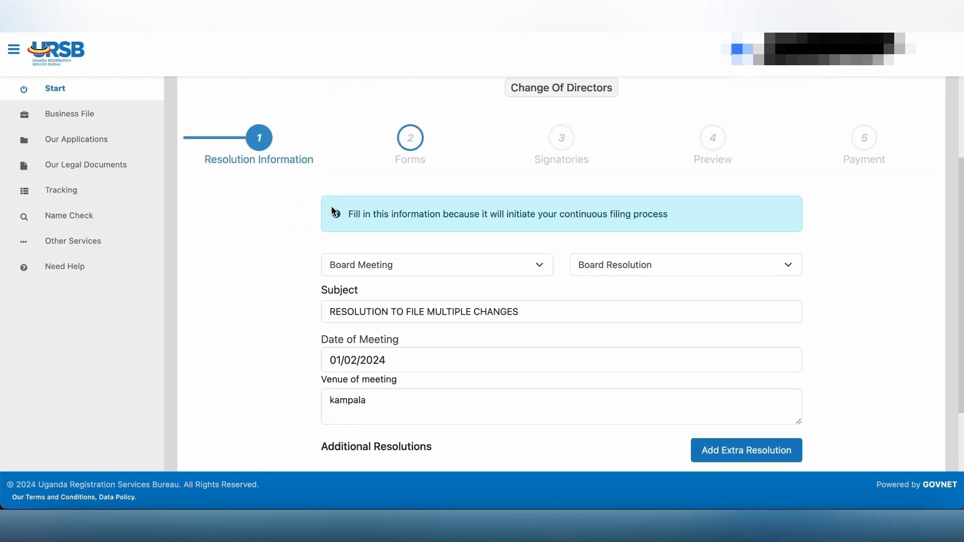
scroll(300, 176, up, 5)
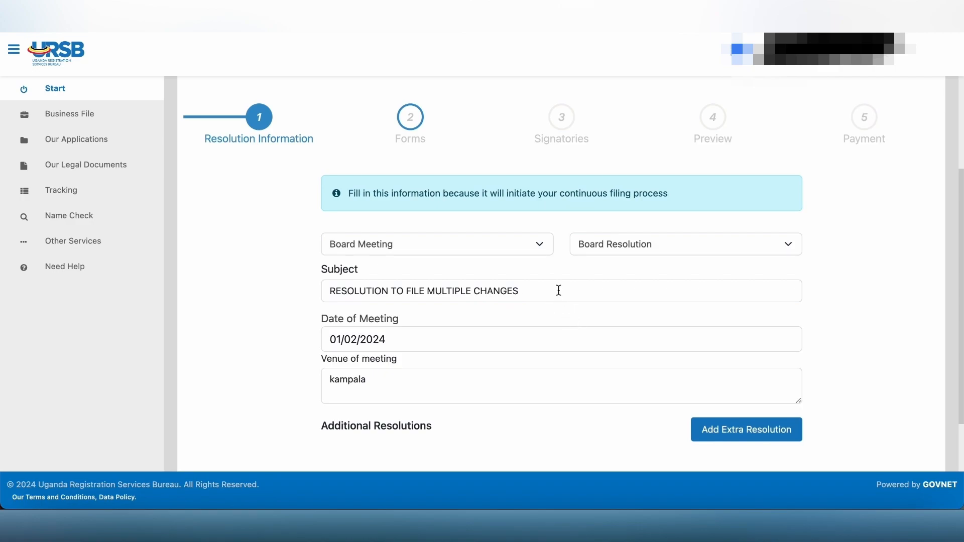
scroll(383, 308, up, 1)
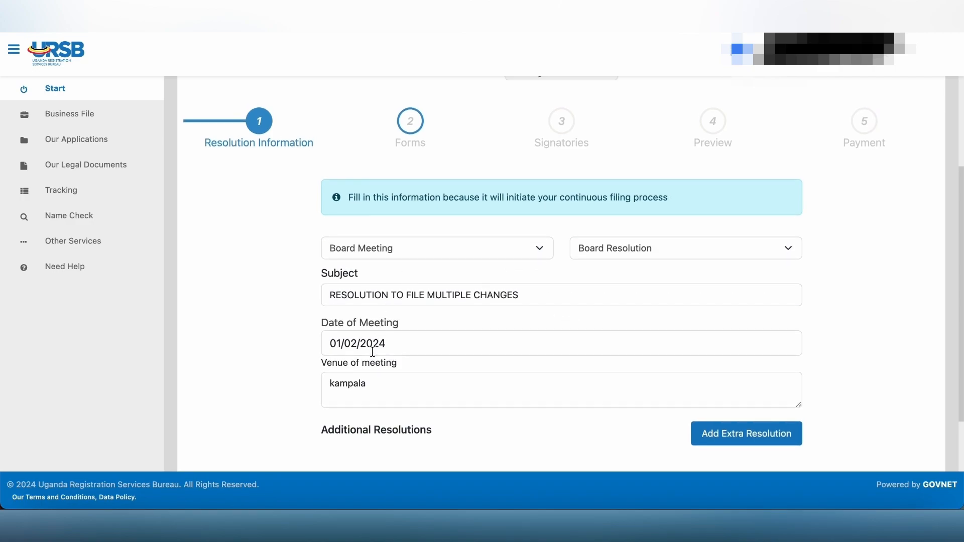
scroll(372, 352, down, 3)
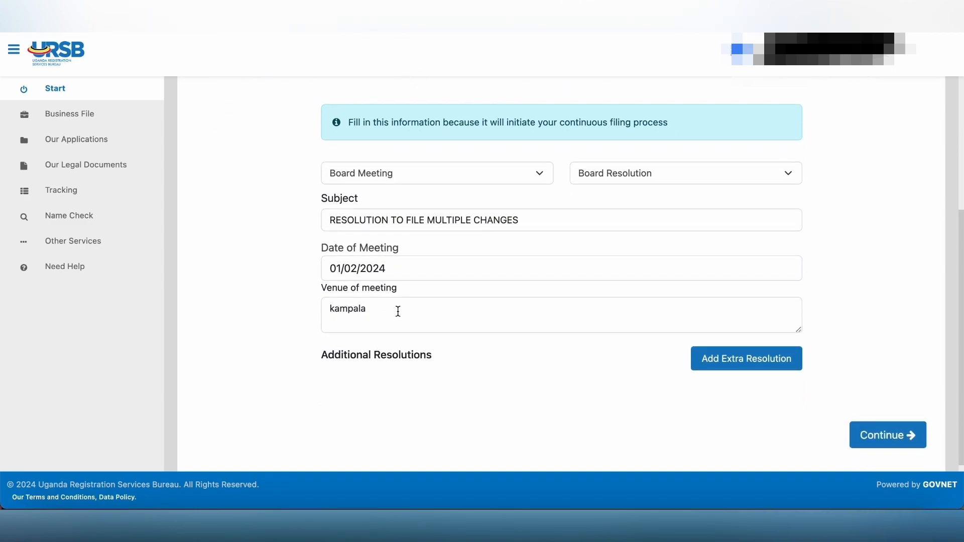
click(789, 176)
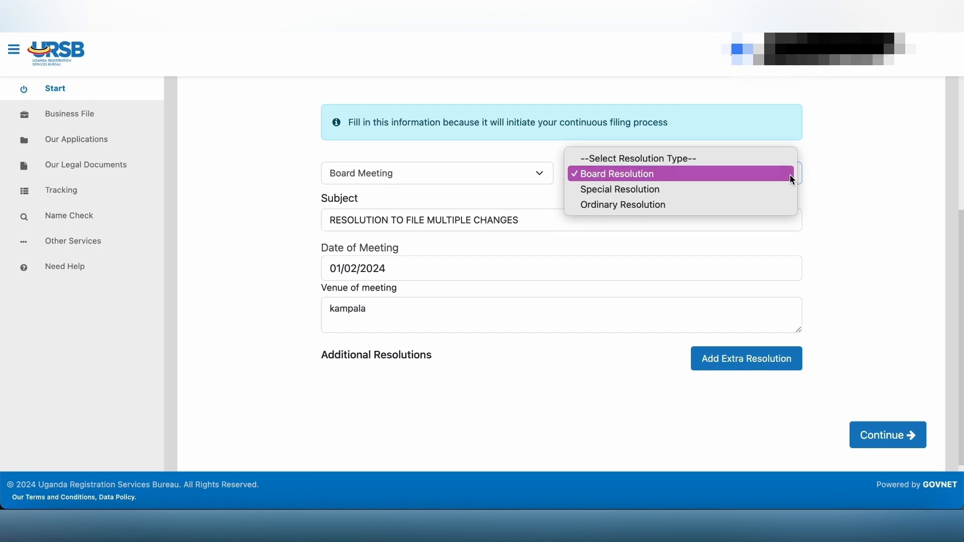
click(792, 178)
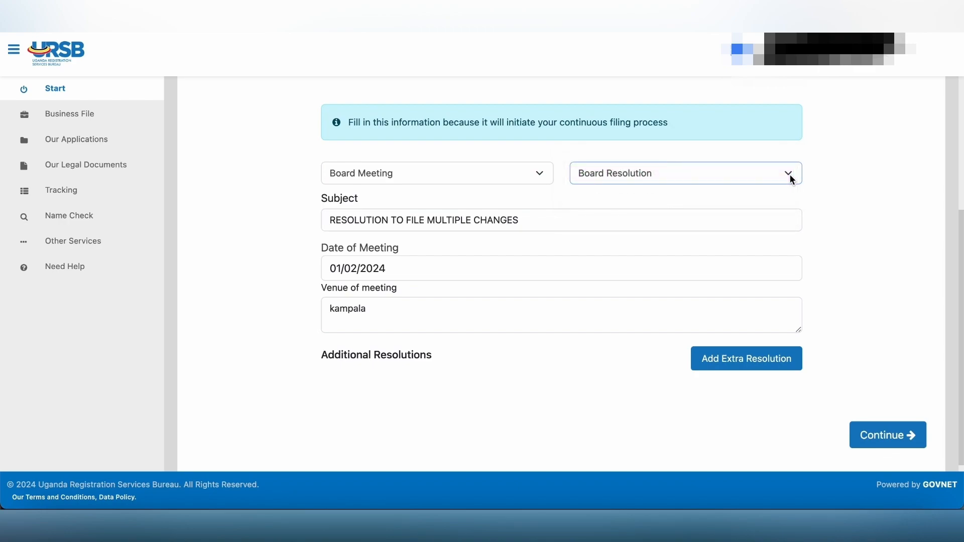
click(792, 179)
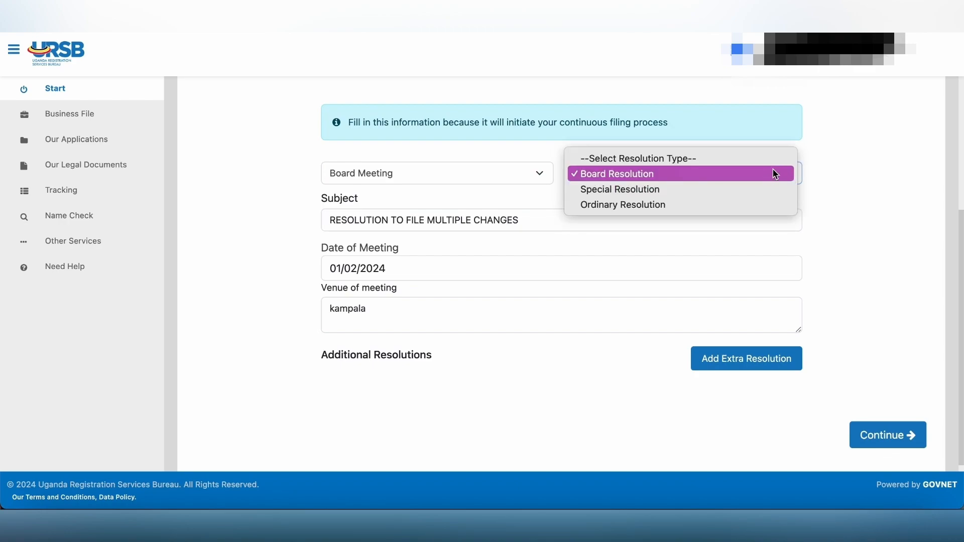
click(773, 174)
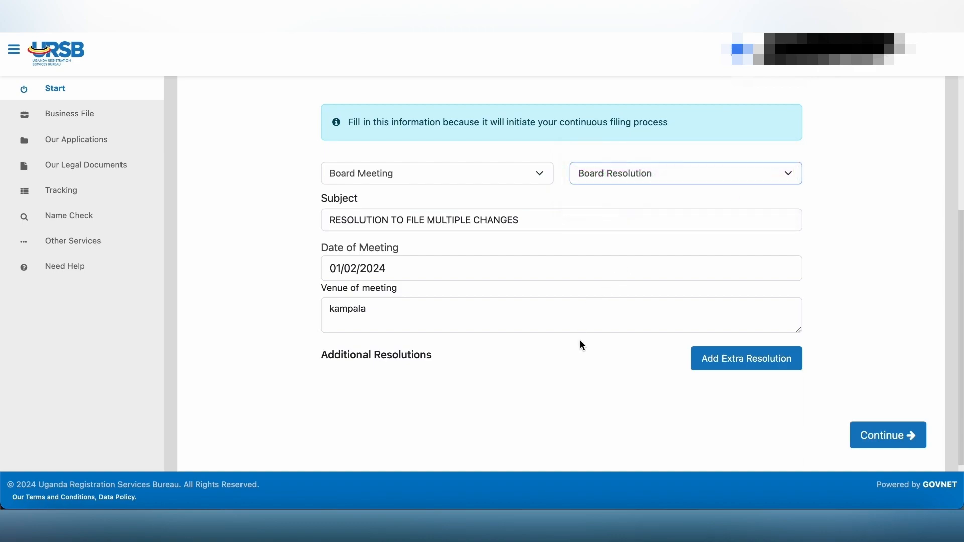
scroll(581, 344, down, 2)
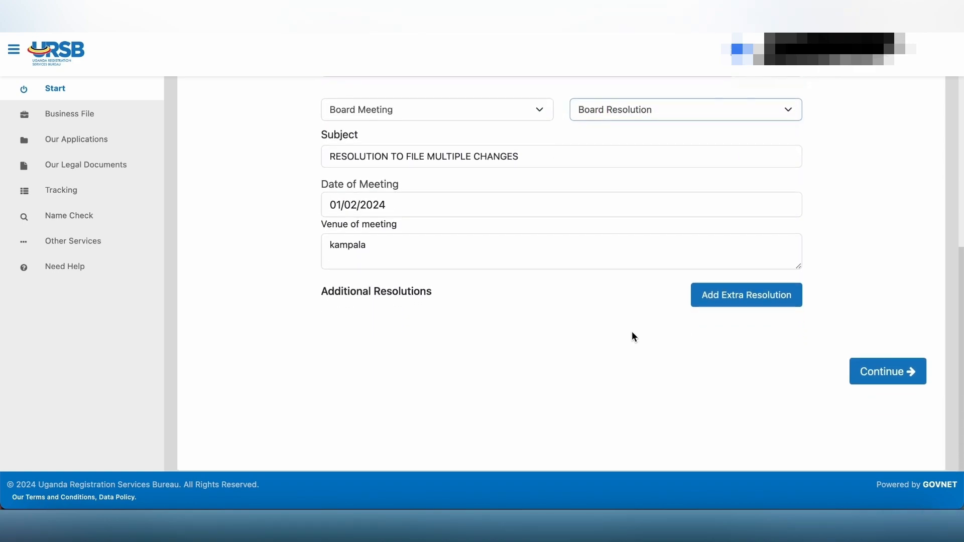
click(873, 377)
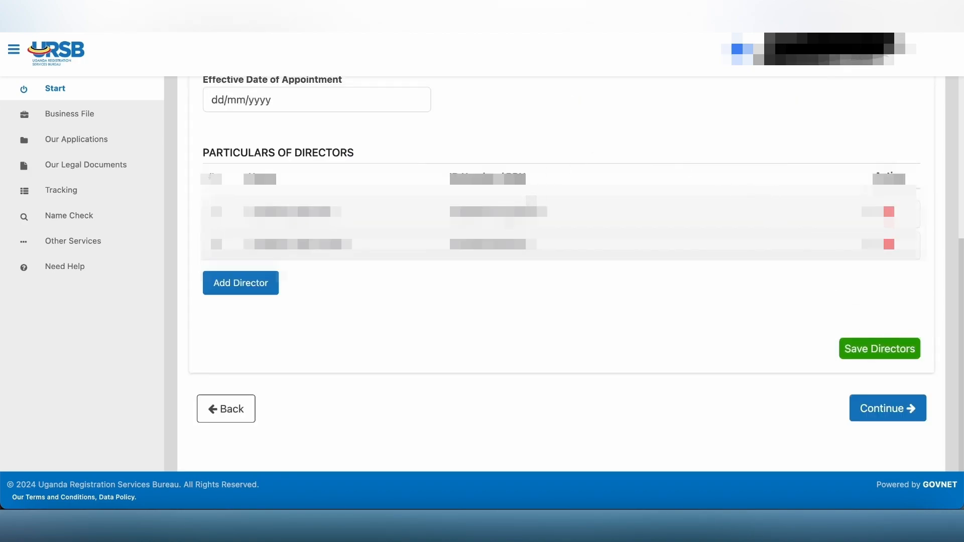
Set the effective date of appointment on the director-change form to 07/02/2024
scroll(412, 105, up, 3)
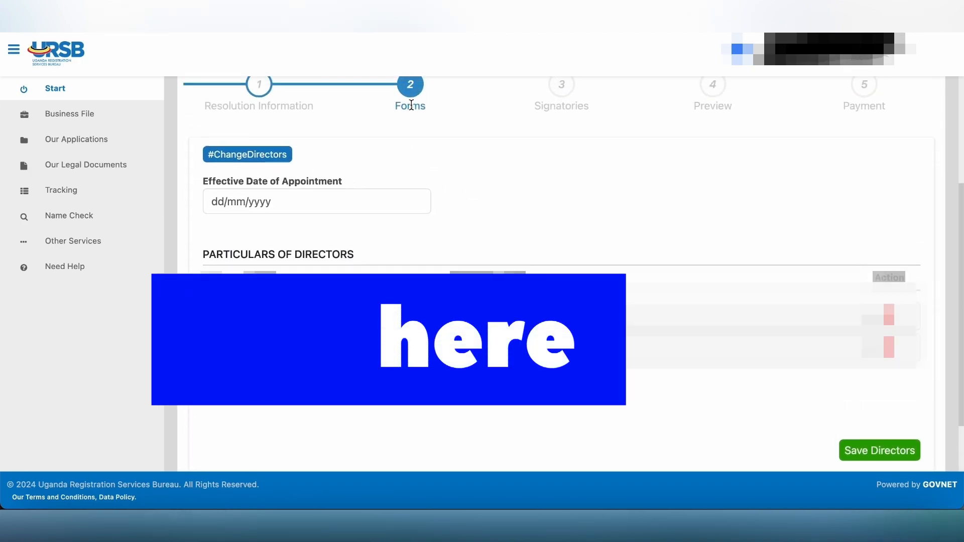
scroll(412, 110, up, 1)
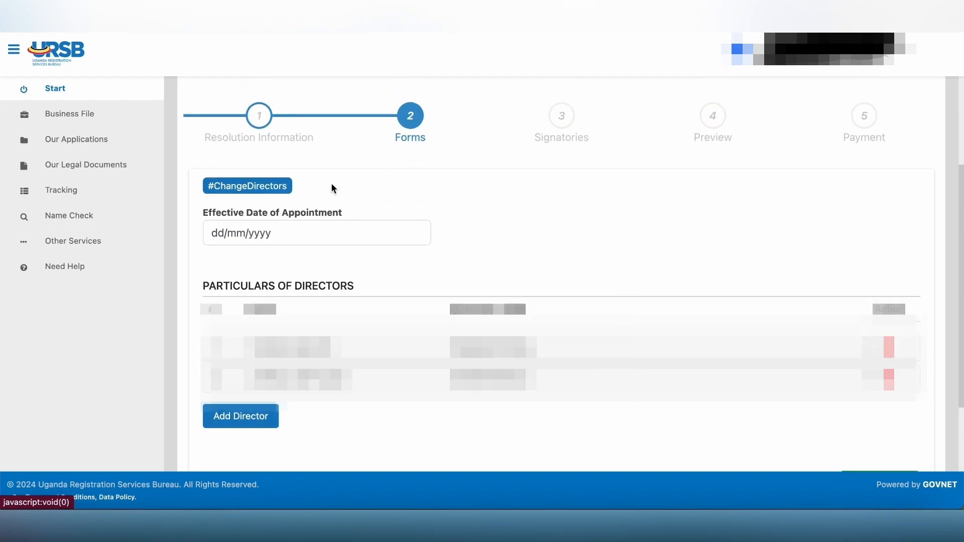
scroll(351, 194, up, 3)
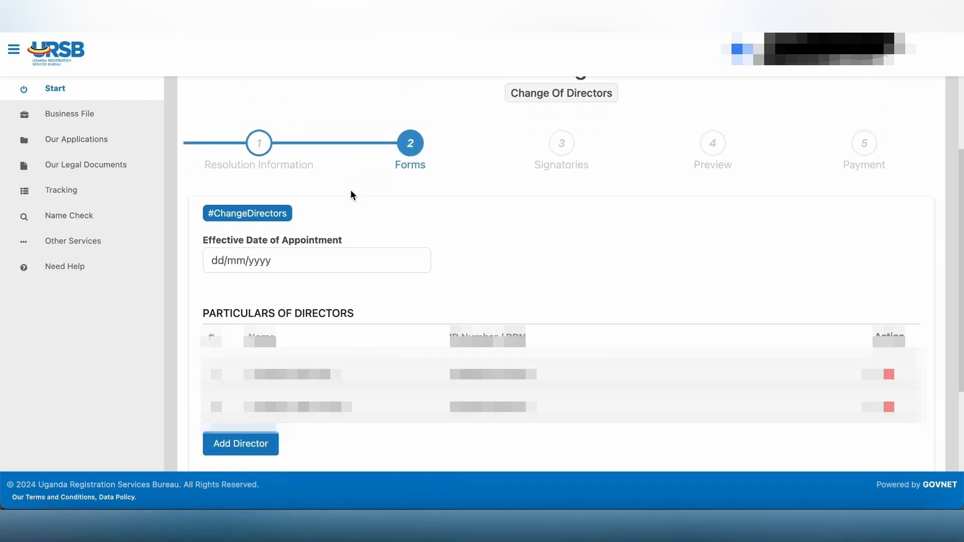
scroll(351, 195, down, 1)
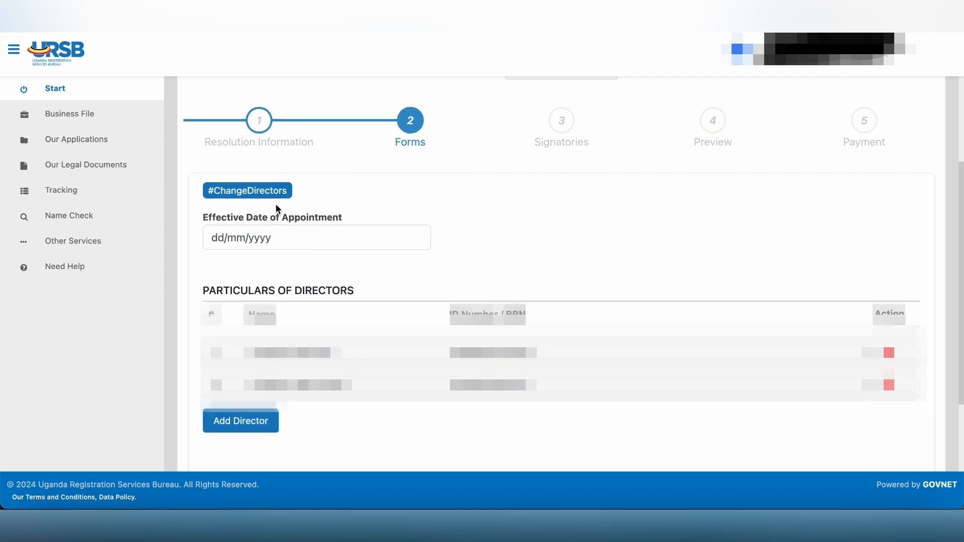
scroll(276, 210, down, 2)
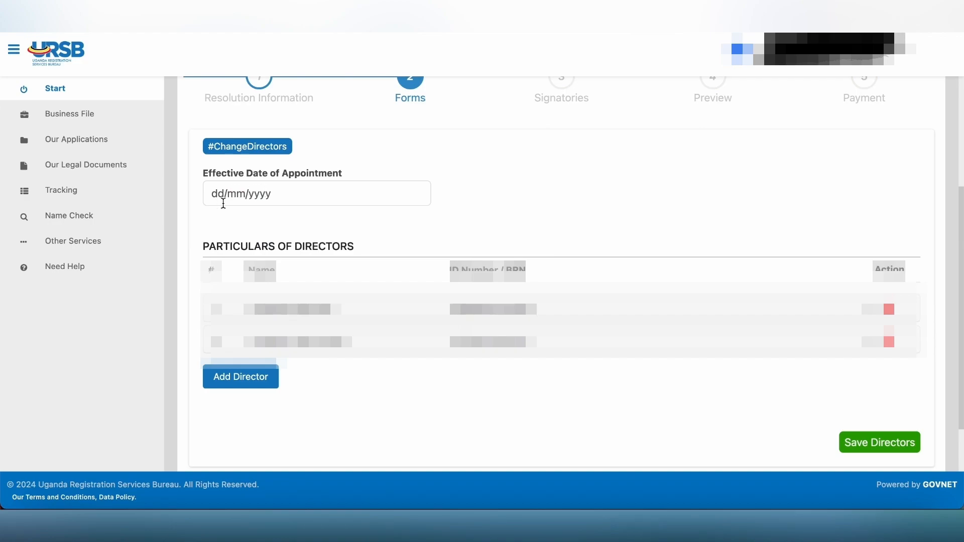
click(225, 198)
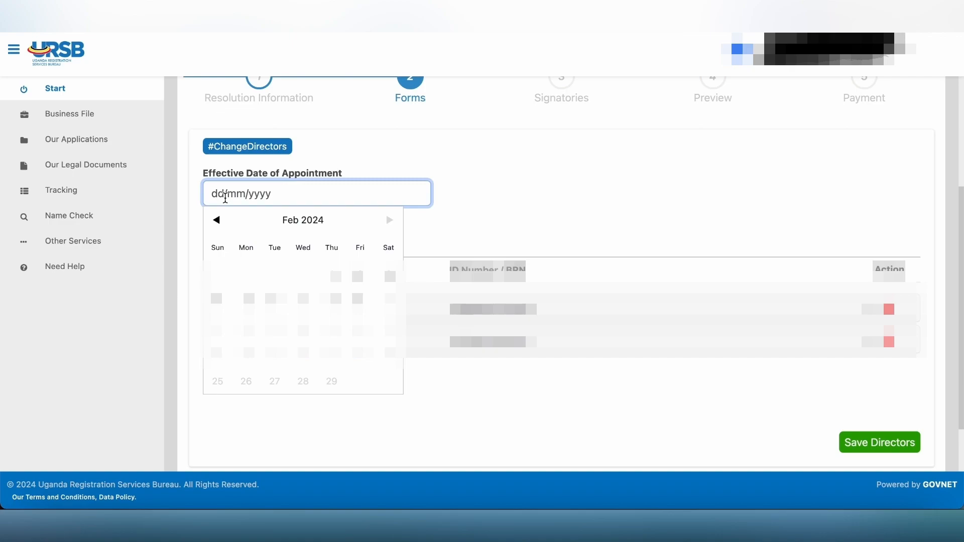
click(303, 299)
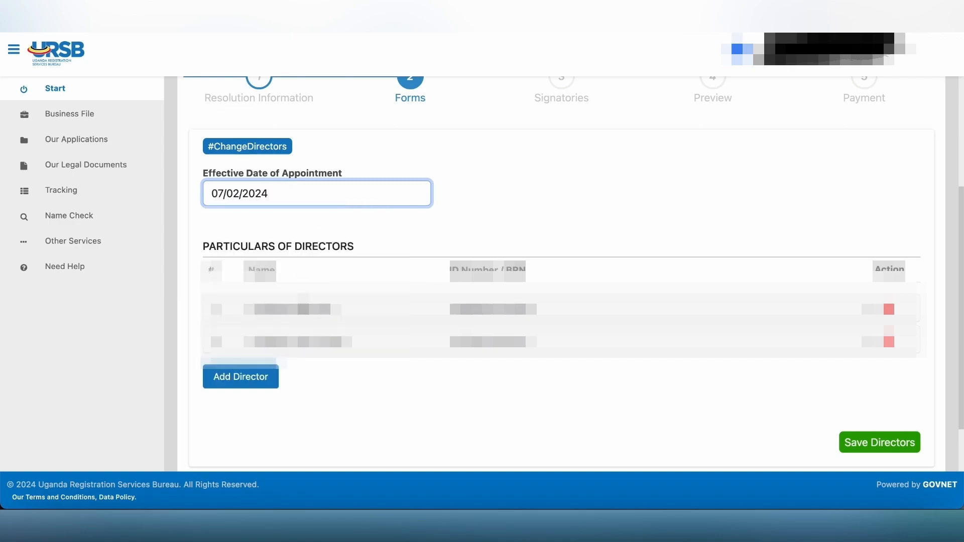
Remove the first director from the particulars of directors and continue to the signatories stage
scroll(606, 267, down, 3)
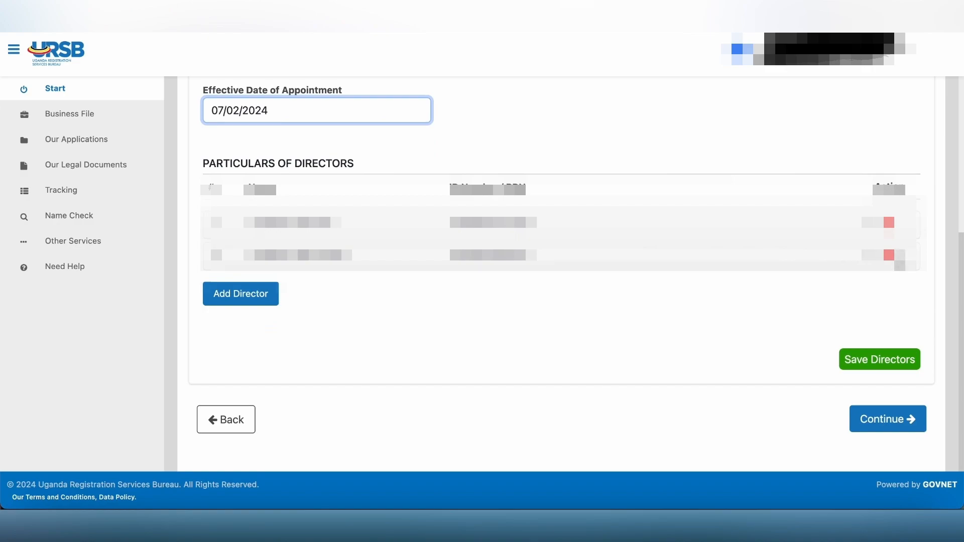
click(896, 242)
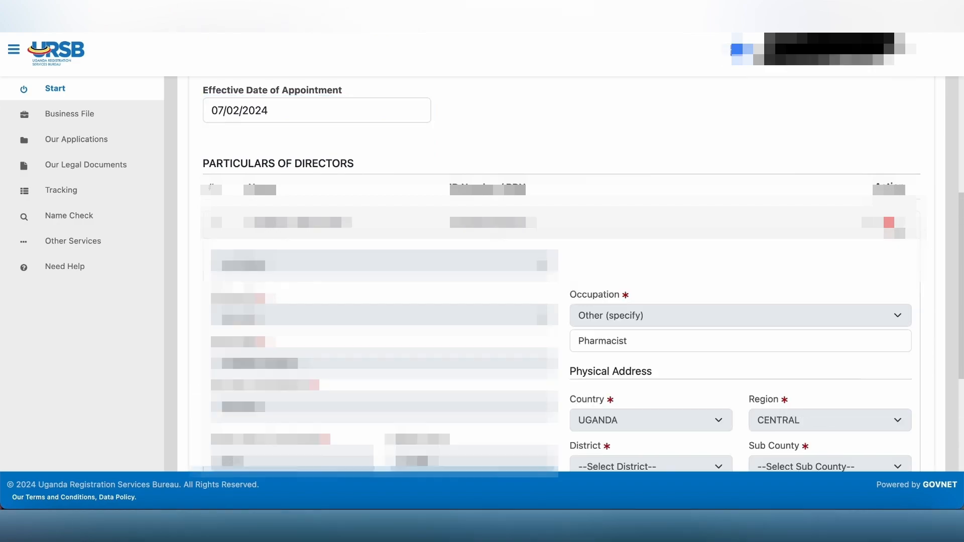
click(877, 224)
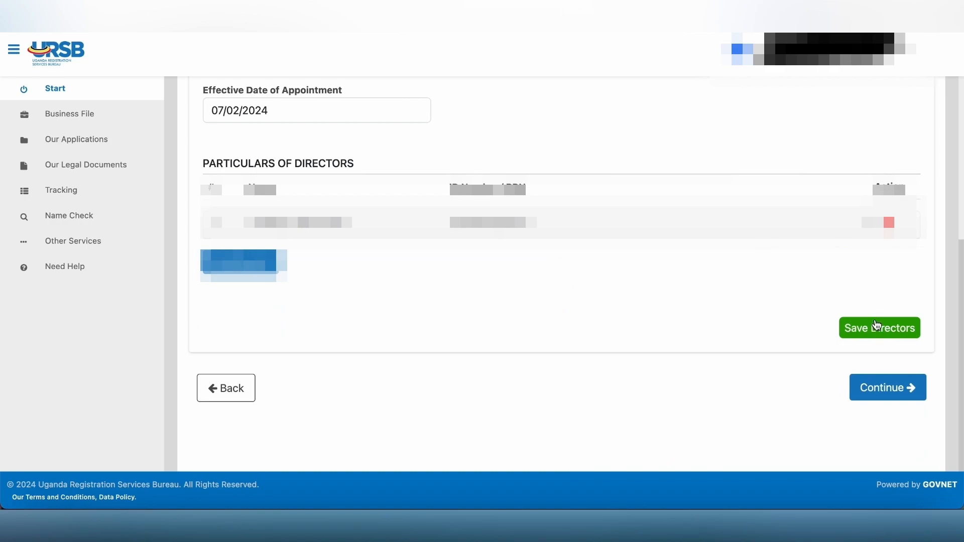
click(894, 390)
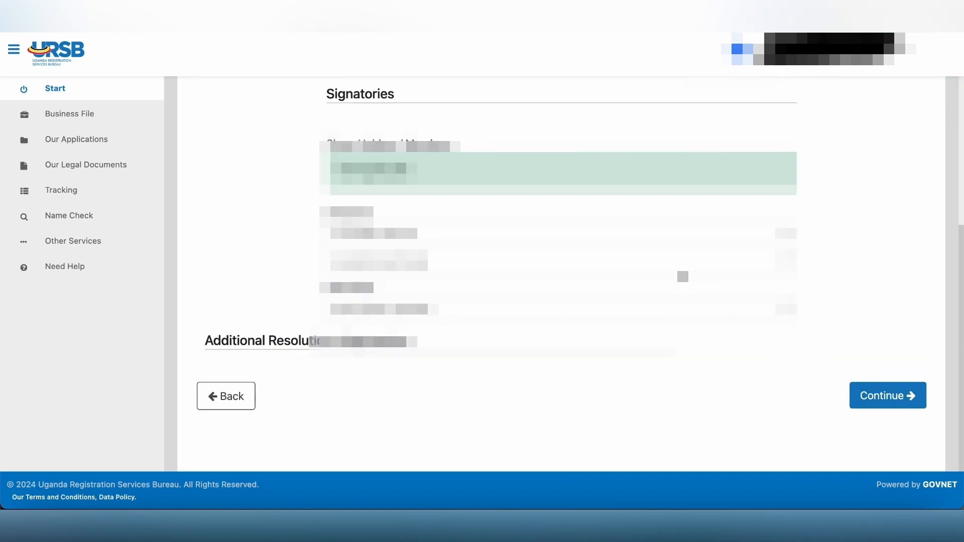